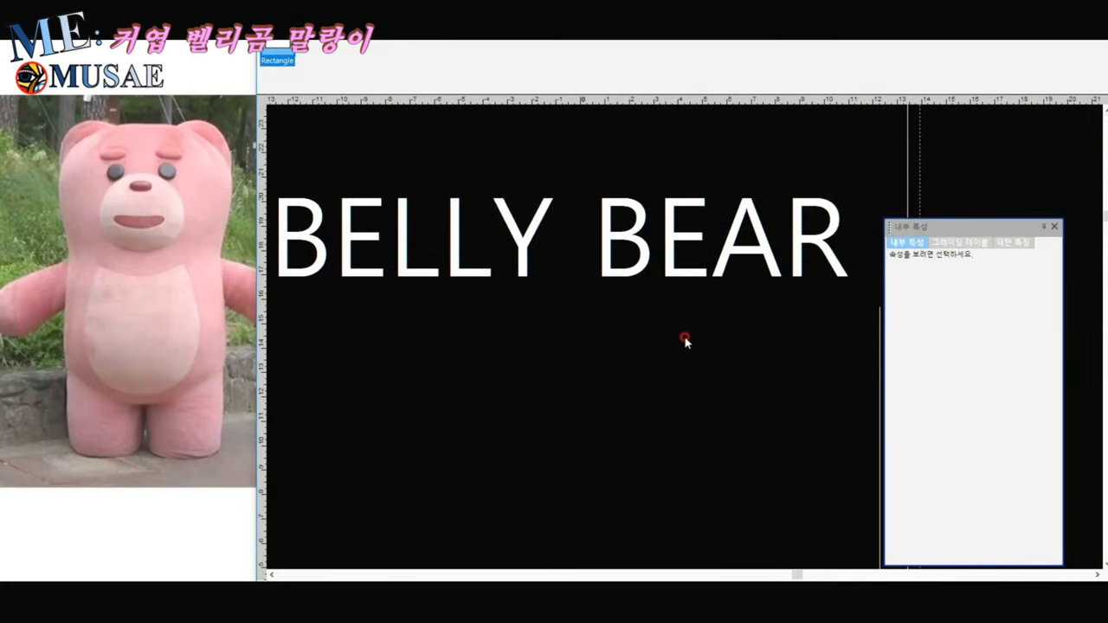
# - Delete the BELLY BEAR title and load the bear photo into texture Layer 1
pyautogui.click(688, 336)
pyautogui.press('Delete')
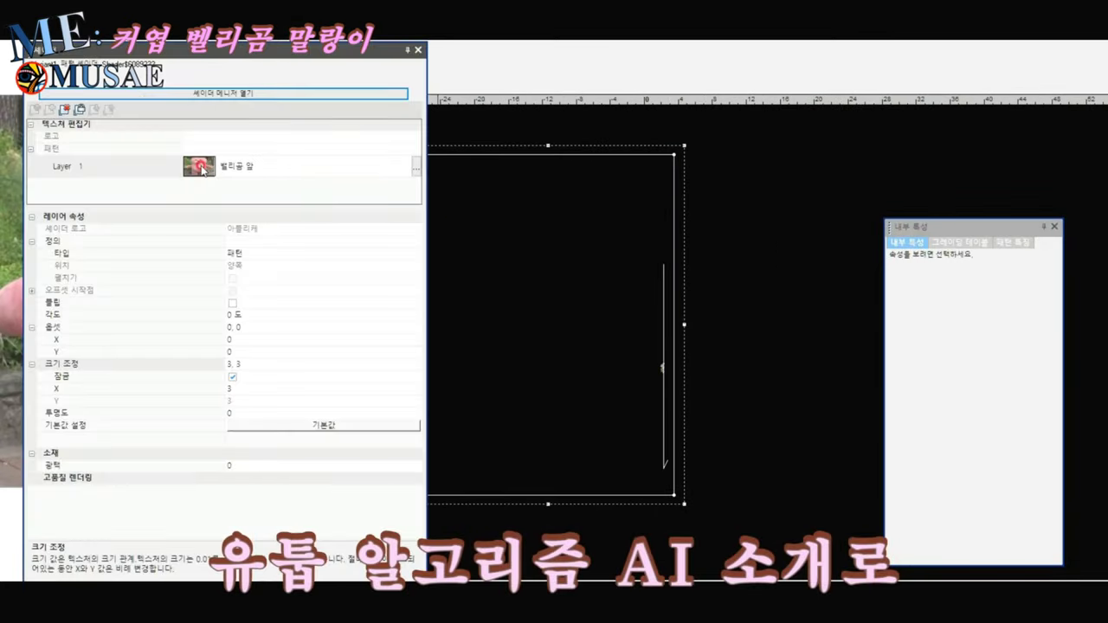
pyautogui.doubleClick(179, 169)
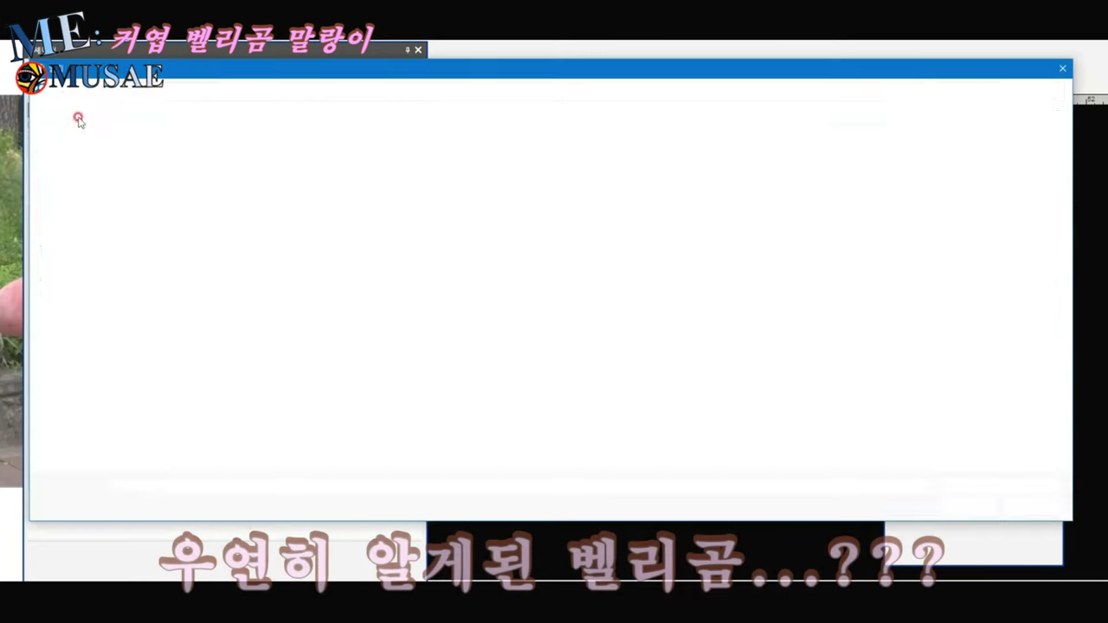
pyautogui.click(966, 505)
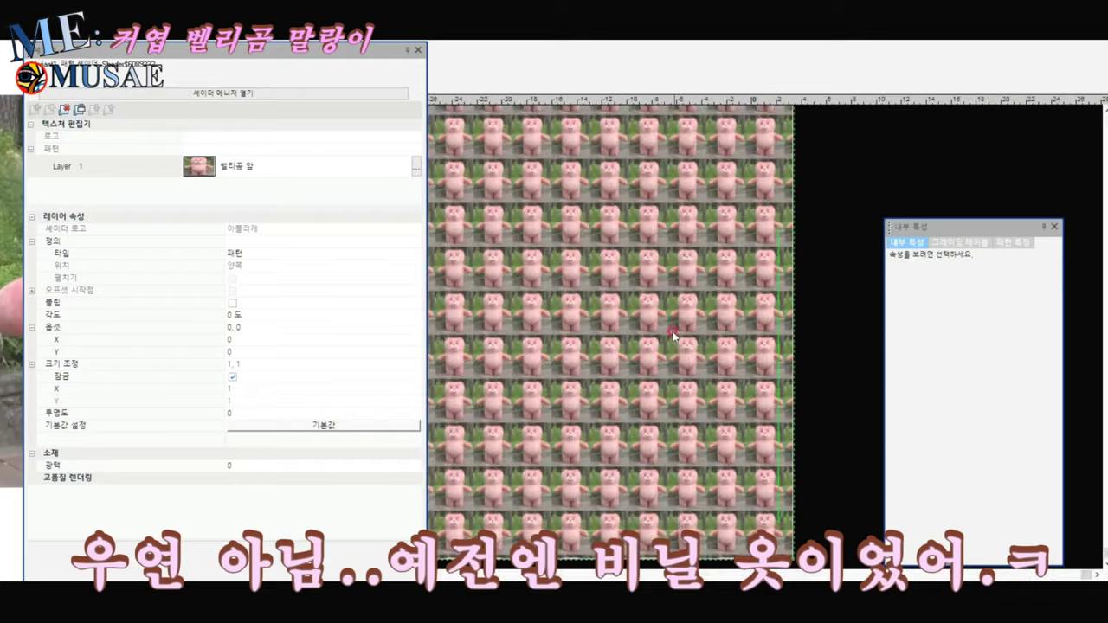
# - Scale the bear texture through 2, 4 and 5 up to 10 so one bear fills the rectangle
pyautogui.write('2')
pyautogui.press('Return')
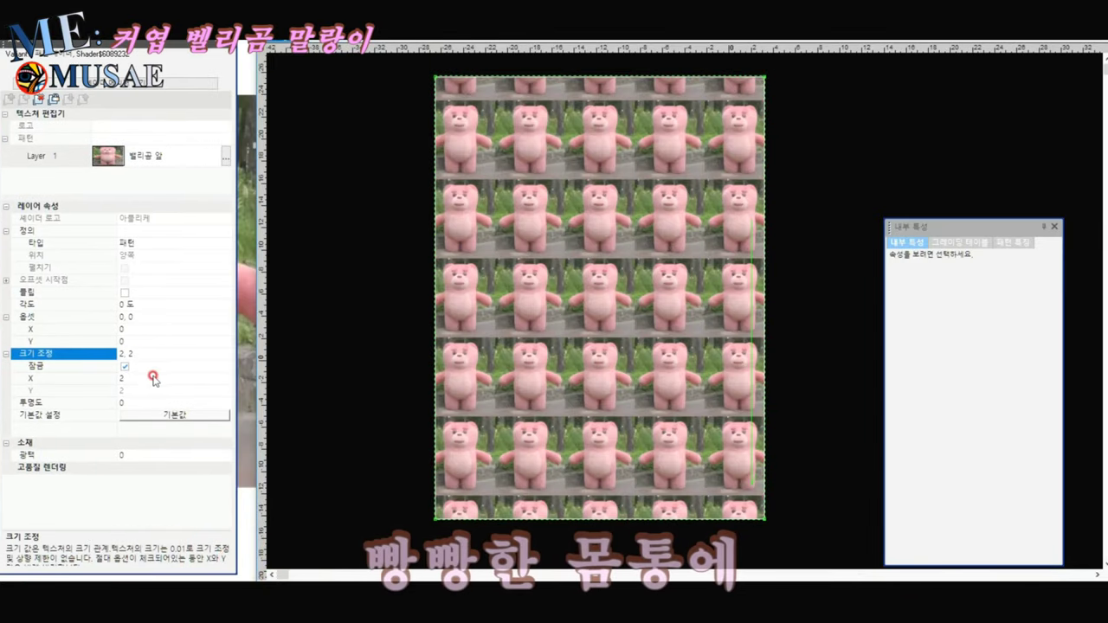
pyautogui.write('4')
pyautogui.click(105, 360)
pyautogui.write('5')
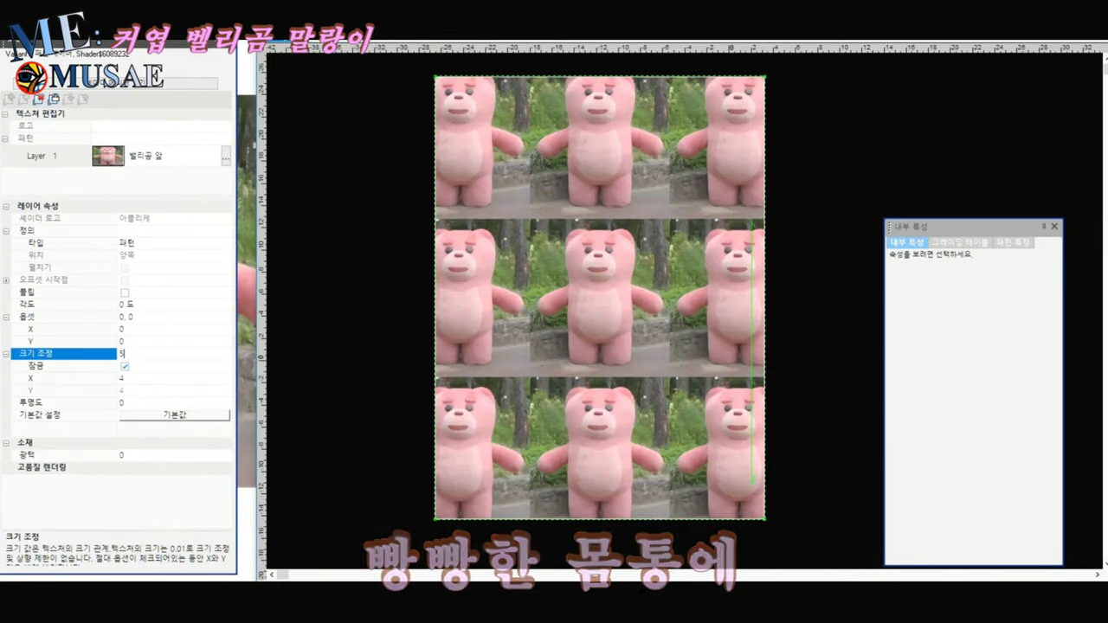
pyautogui.click(90, 360)
pyautogui.click(136, 354)
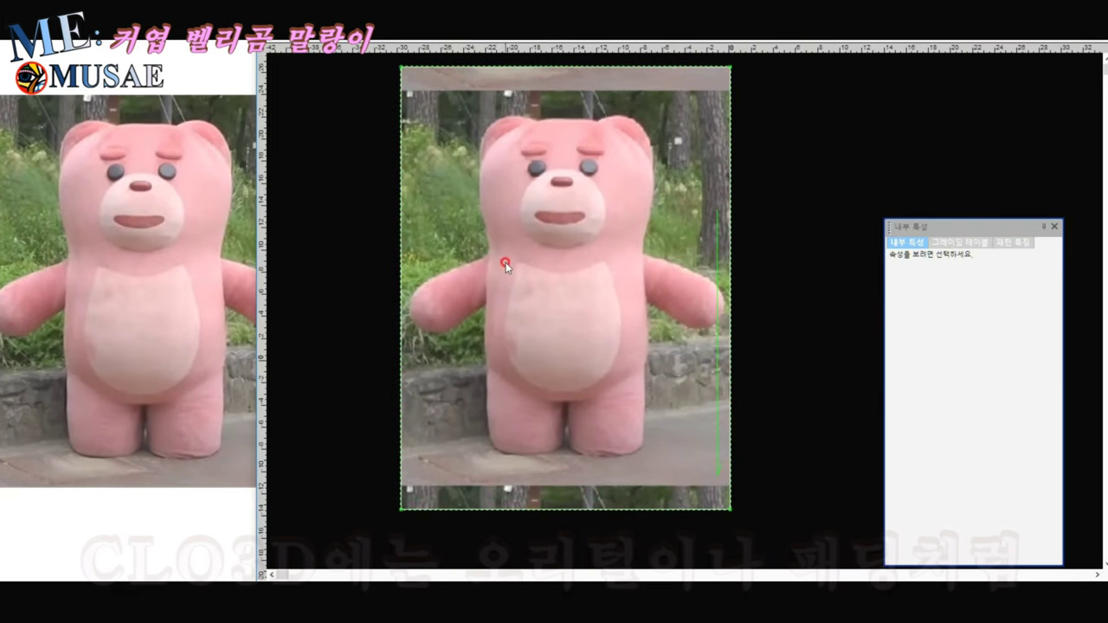
# - Zoom in and reposition a point near the bear's head with Move Point
pyautogui.scroll(2, 505, 262)
pyautogui.scroll(2, 776, 157)
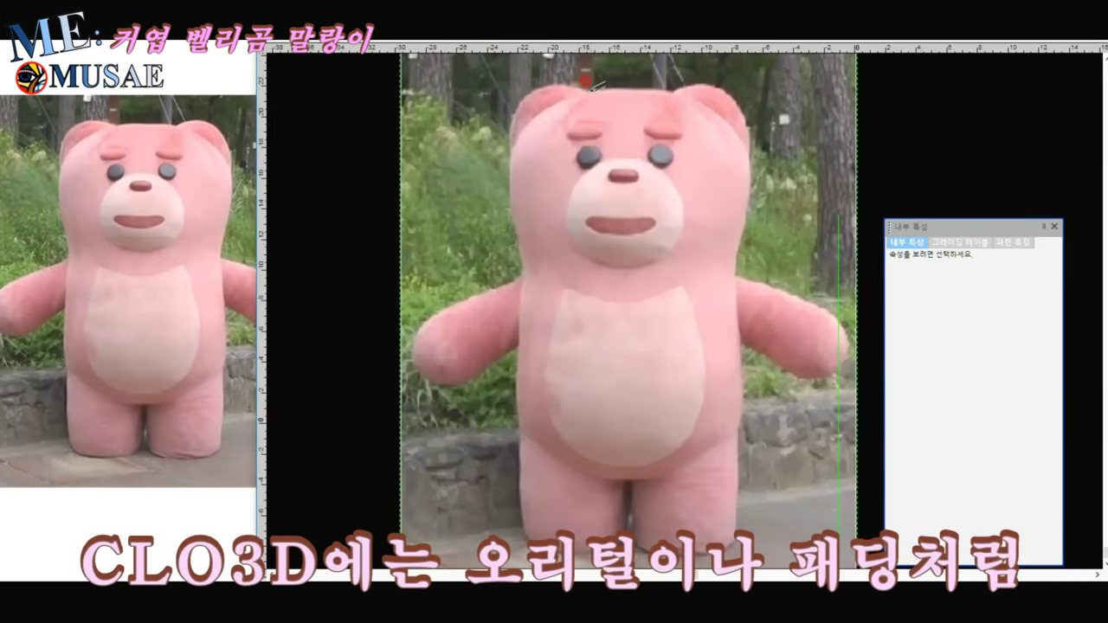
pyautogui.press('Return')
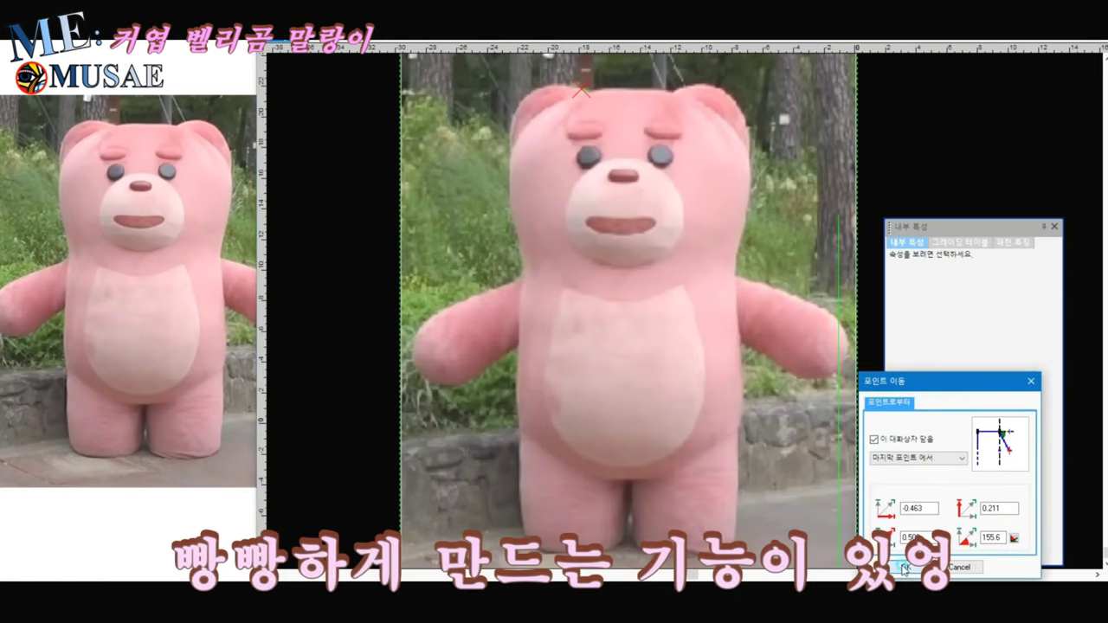
pyautogui.click(903, 568)
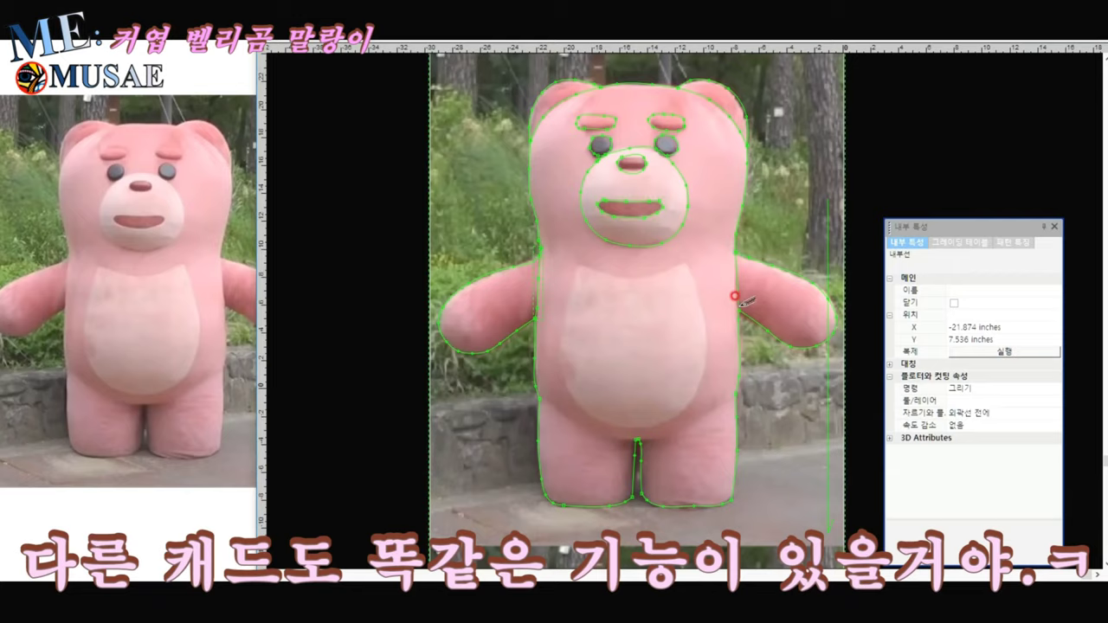
# - Close the traced belly outline and hide the background bear photo
pyautogui.click(575, 268)
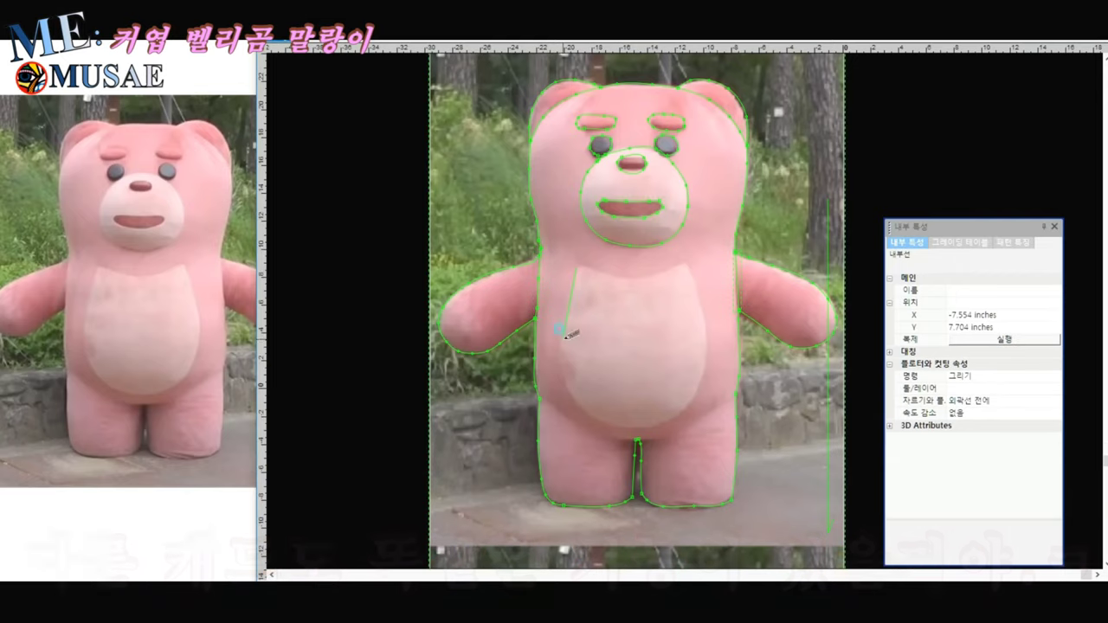
pyautogui.click(641, 268)
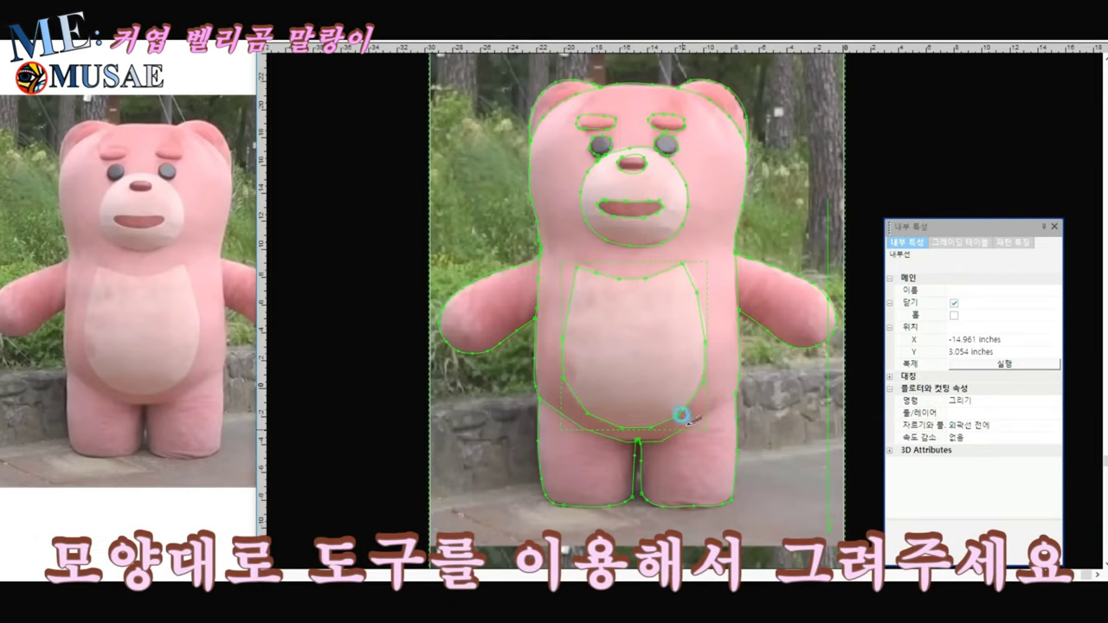
pyautogui.rightClick(701, 396)
pyautogui.click(736, 238)
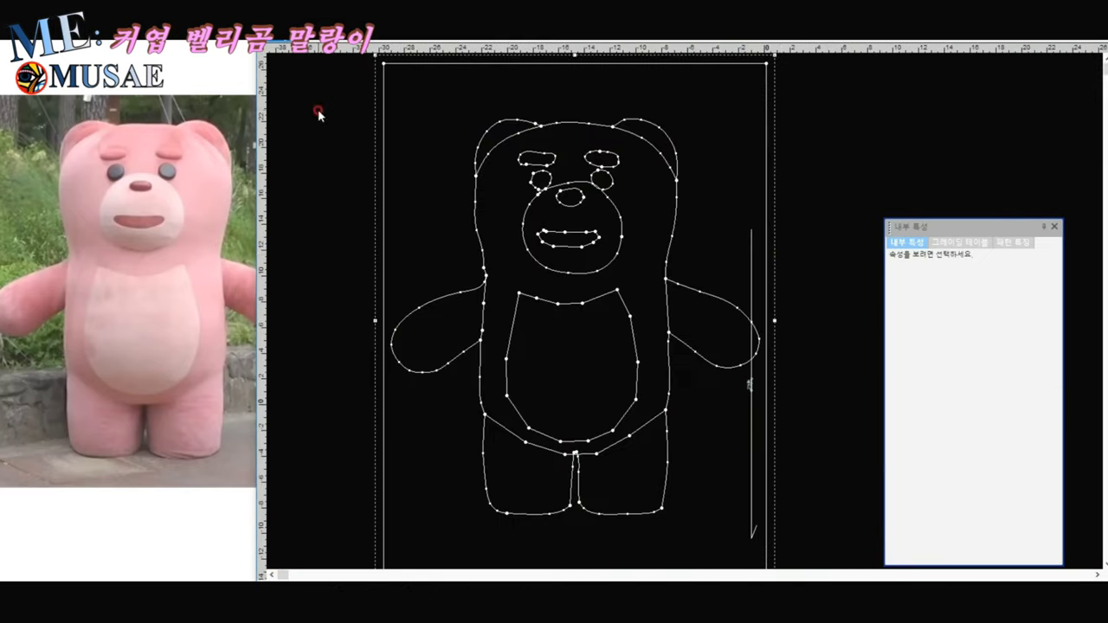
# - Select the traced eyebrow outline and pick nodes on the eye path for editing
pyautogui.scroll(5, 537, 296)
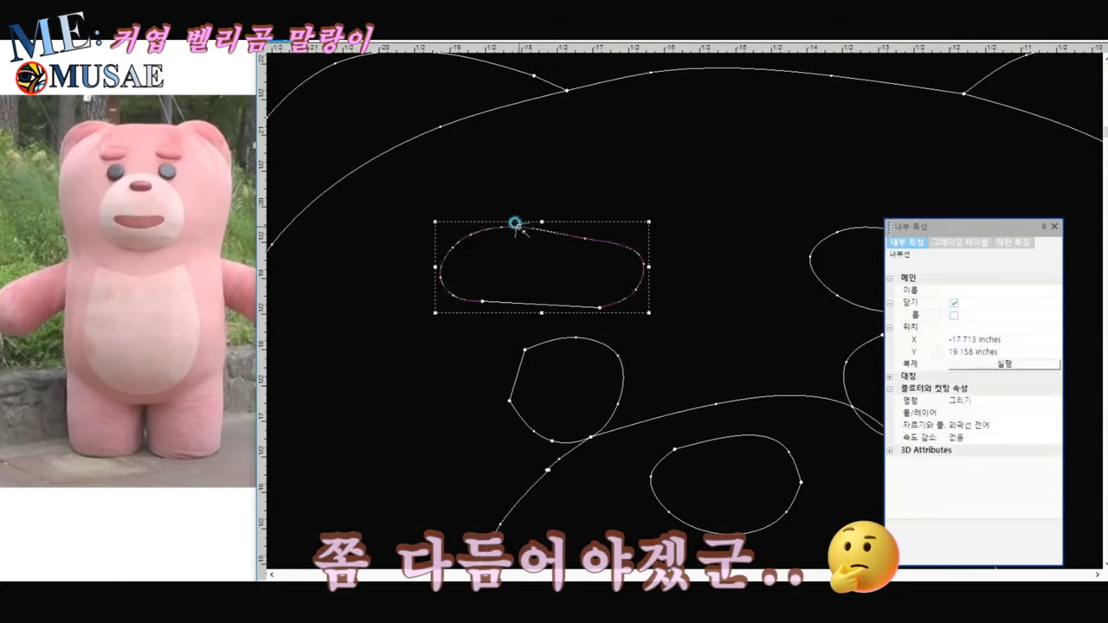
pyautogui.click(668, 284)
pyautogui.scroll(3, 700, 297)
pyautogui.rightClick(700, 297)
pyautogui.scroll(-3, 672, 292)
pyautogui.scroll(4, 672, 291)
pyautogui.click(628, 243)
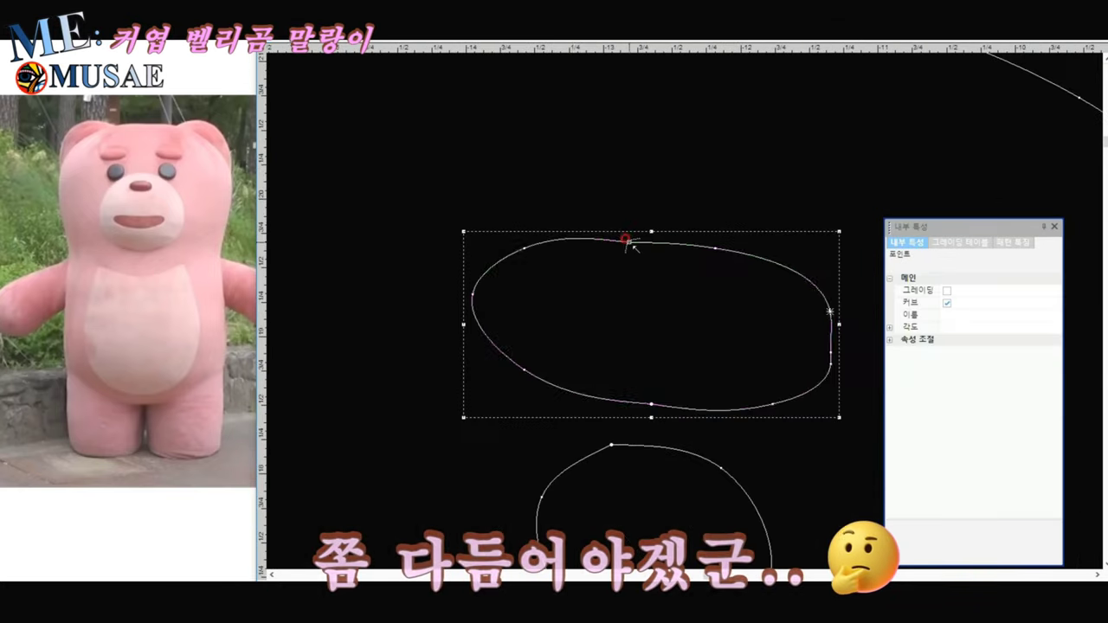
pyautogui.scroll(-3, 721, 272)
# - Set the eye and head-outline nodes to curves so the traced lines become smooth
pyautogui.click(673, 264)
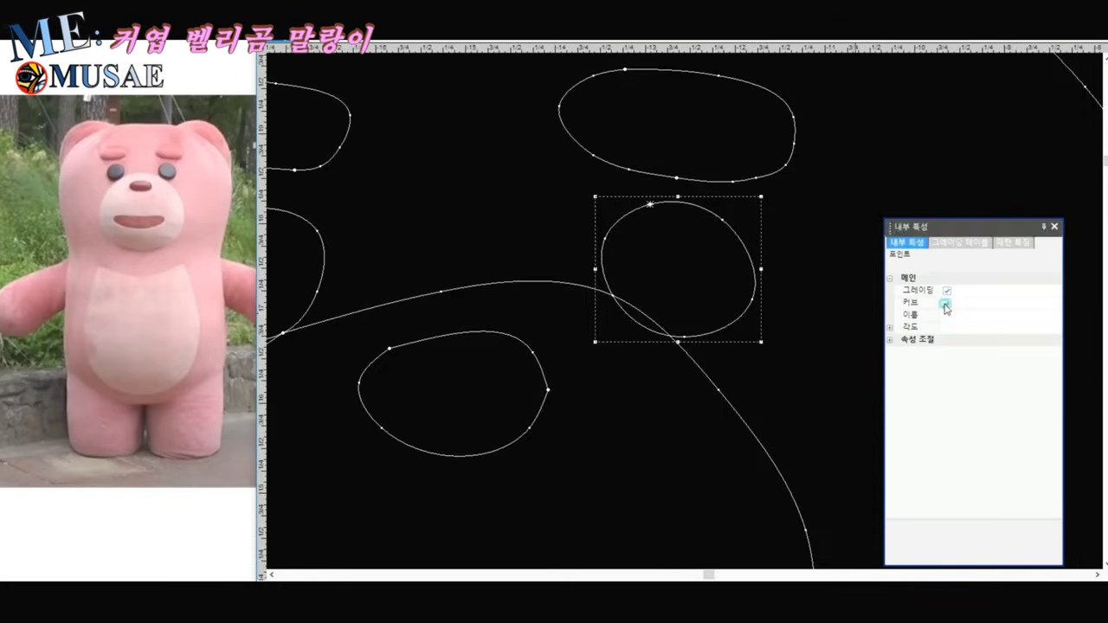
pyautogui.scroll(3, 519, 303)
pyautogui.click(899, 290)
pyautogui.scroll(3, 571, 270)
pyautogui.click(571, 270)
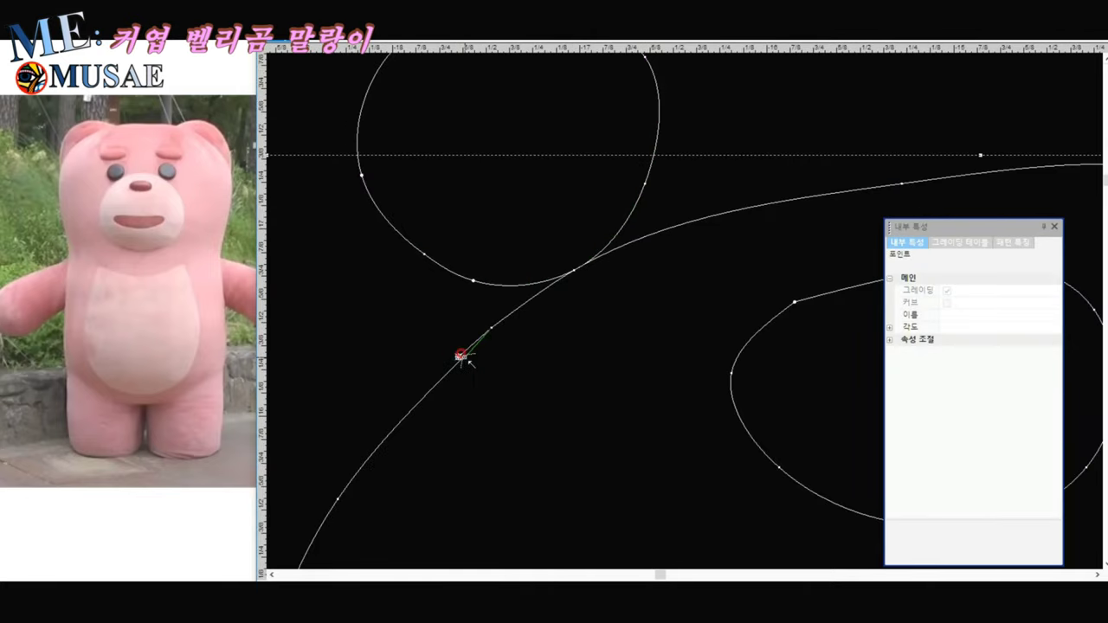
pyautogui.scroll(-2, 678, 348)
pyautogui.click(631, 280)
pyautogui.click(638, 280)
pyautogui.scroll(2, 680, 312)
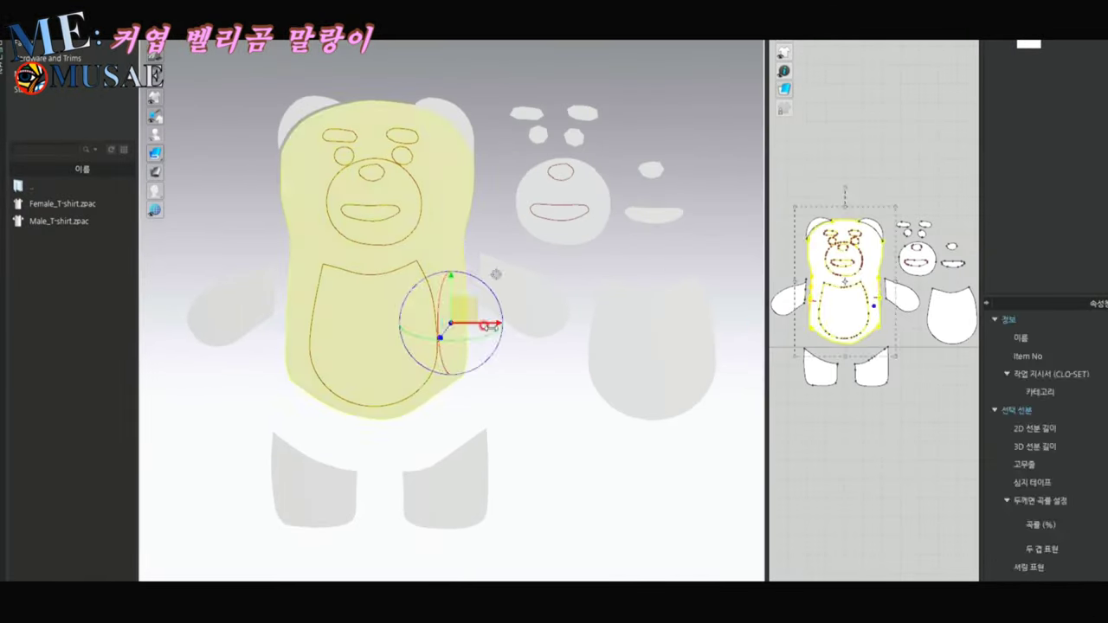
# - Paste a mirrored copy of the bear body as the back piece above the front
pyautogui.rightClick(864, 240)
pyautogui.rightClick(849, 162)
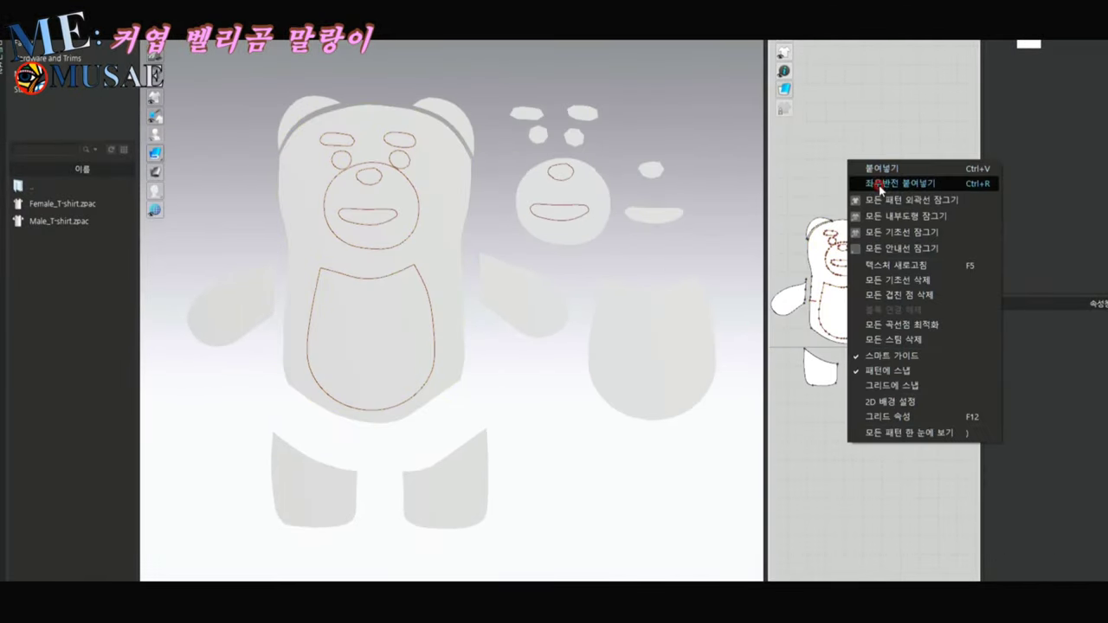
pyautogui.click(879, 183)
pyautogui.click(848, 138)
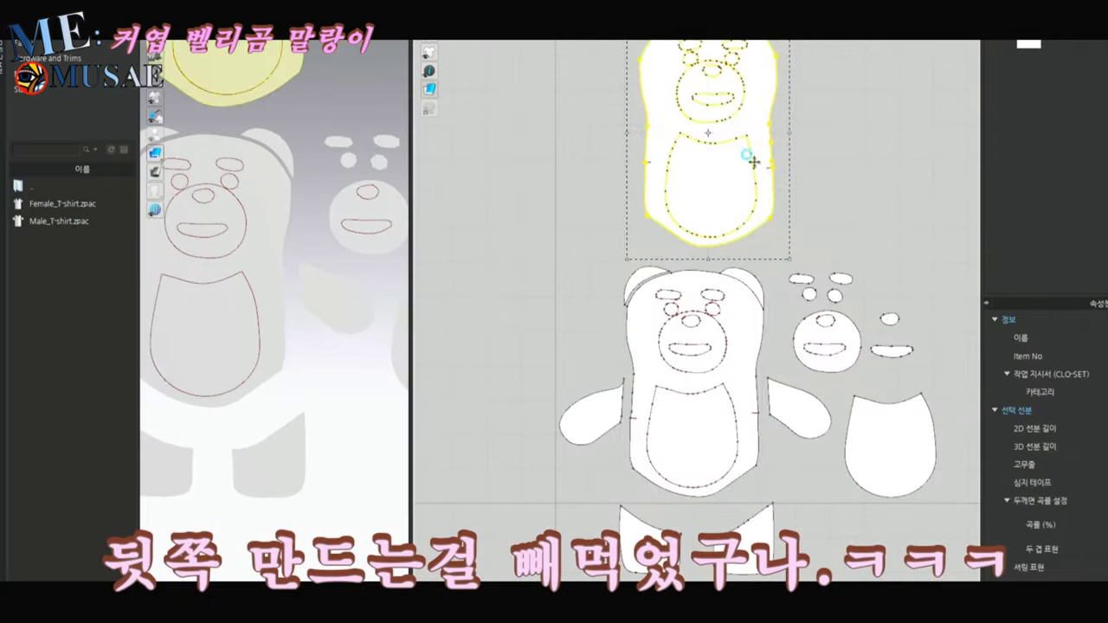
pyautogui.click(738, 48)
pyautogui.scroll(3, 705, 59)
pyautogui.scroll(2, 714, 82)
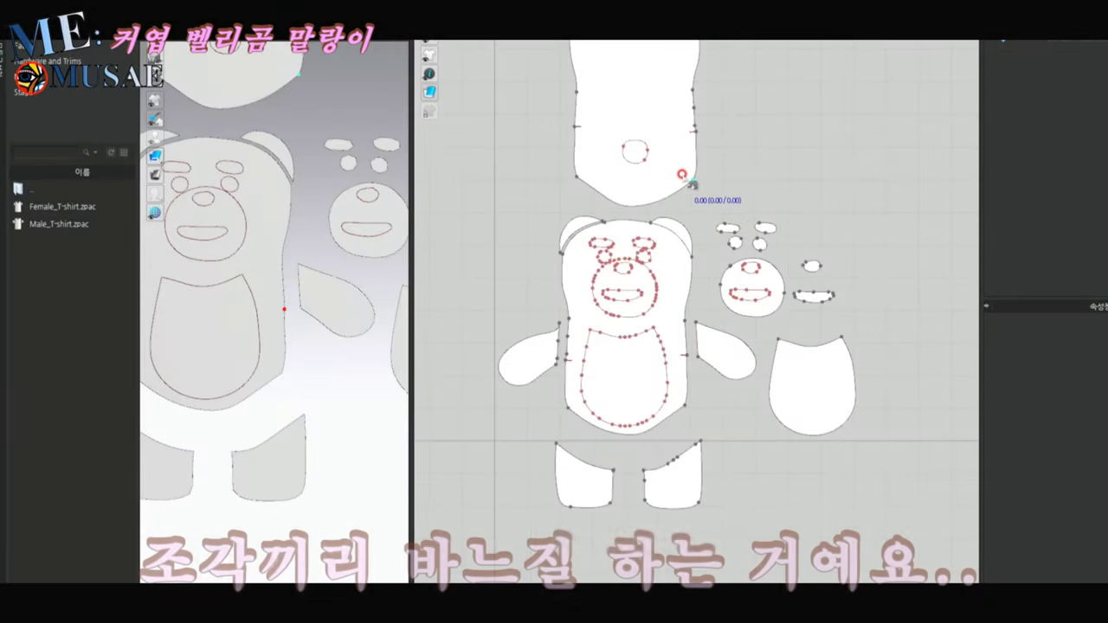
pyautogui.scroll(-1, 688, 168)
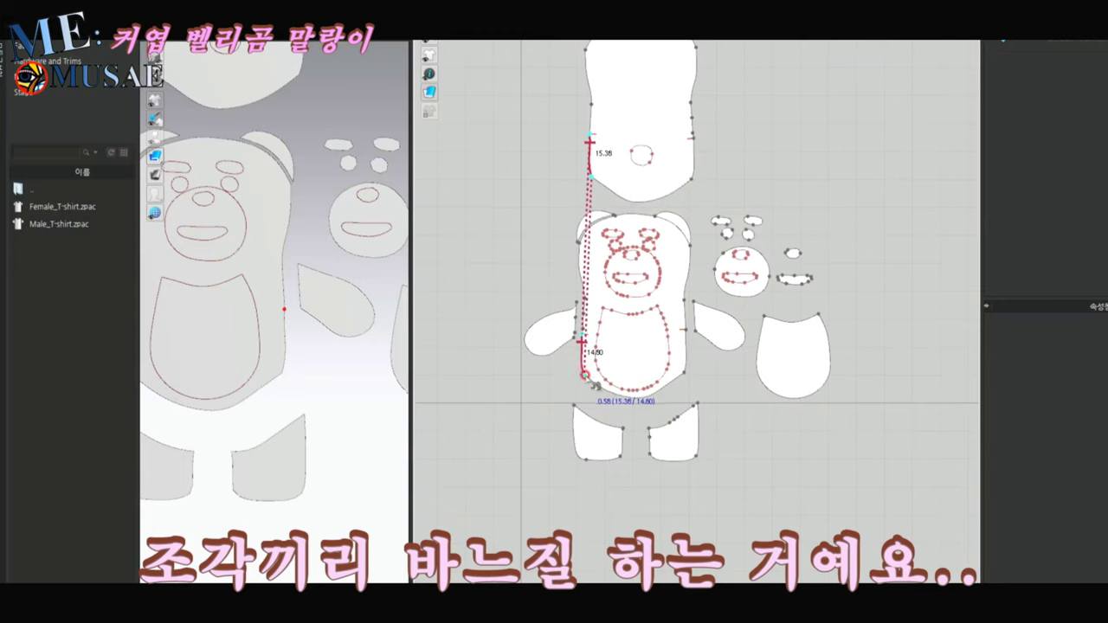
# - Sew the back piece's left and right side edges to the front body
pyautogui.click(585, 375)
pyautogui.click(692, 139)
pyautogui.click(693, 177)
pyautogui.click(684, 328)
pyautogui.click(683, 372)
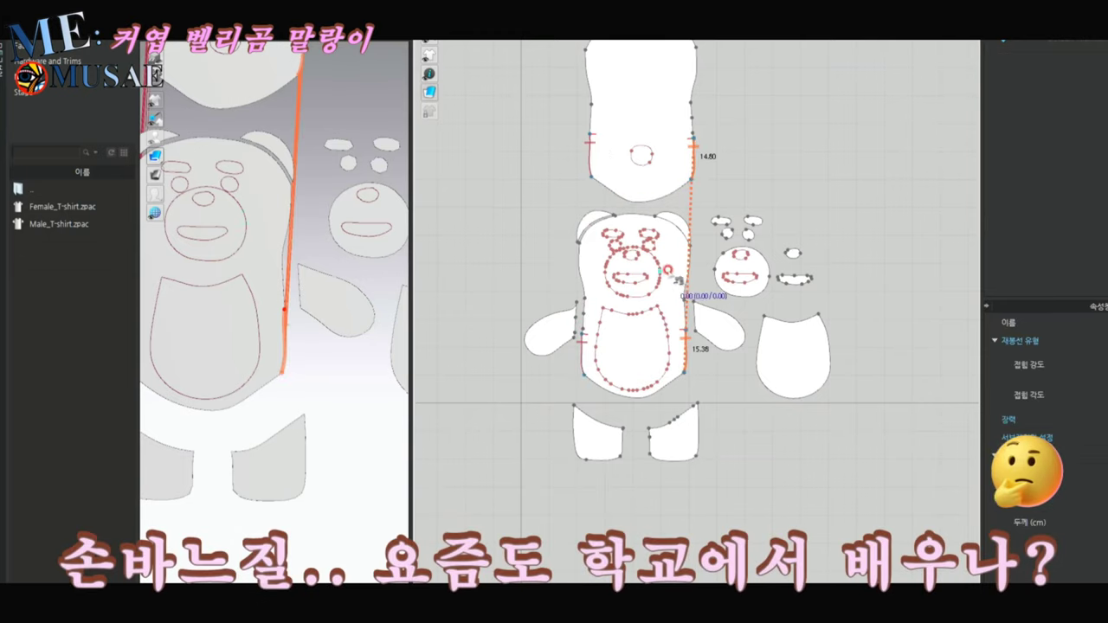
pyautogui.scroll(1, 626, 195)
pyautogui.scroll(-3, 680, 327)
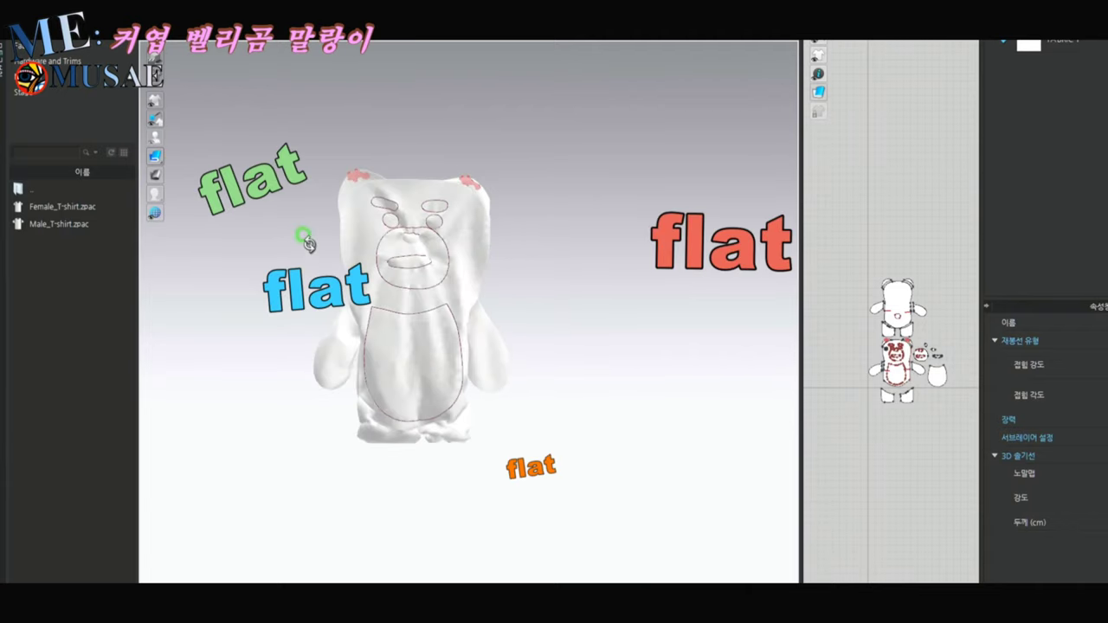
# - Select the back piece and the lower bear pattern pieces in the 2D window
pyautogui.scroll(3, 494, 230)
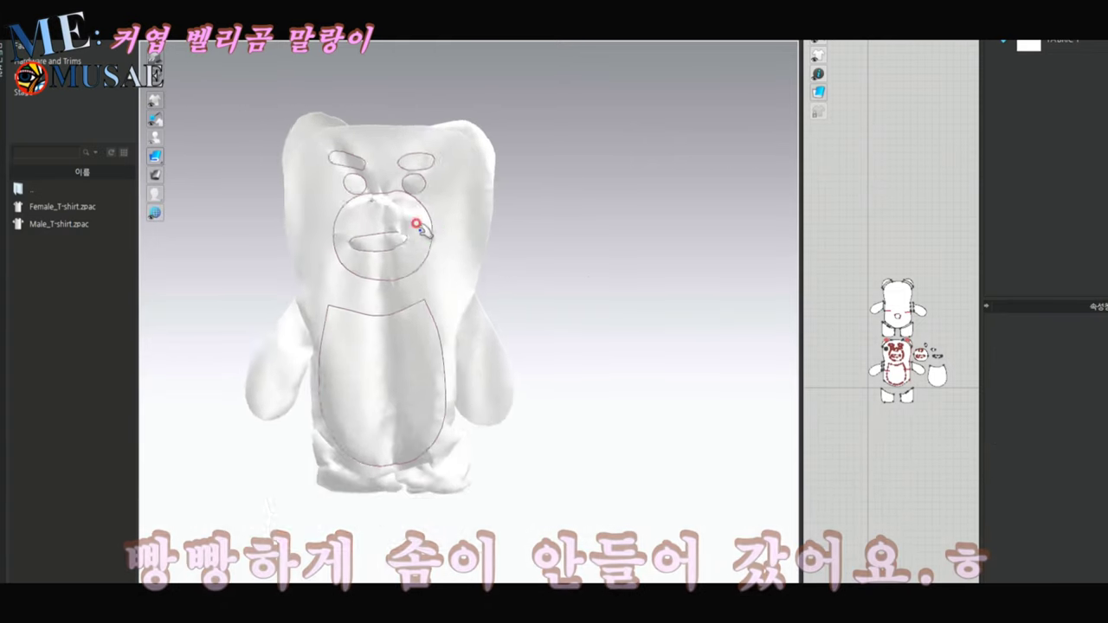
pyautogui.click(897, 296)
pyautogui.scroll(1, 897, 296)
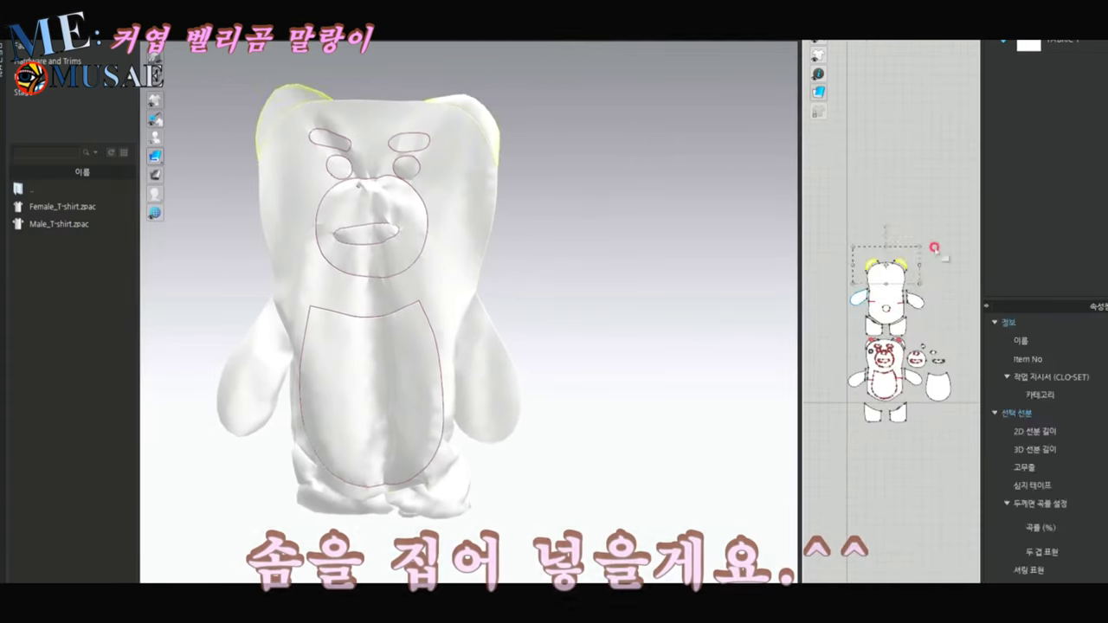
pyautogui.scroll(-5, 1082, 468)
pyautogui.scroll(-5, 1082, 469)
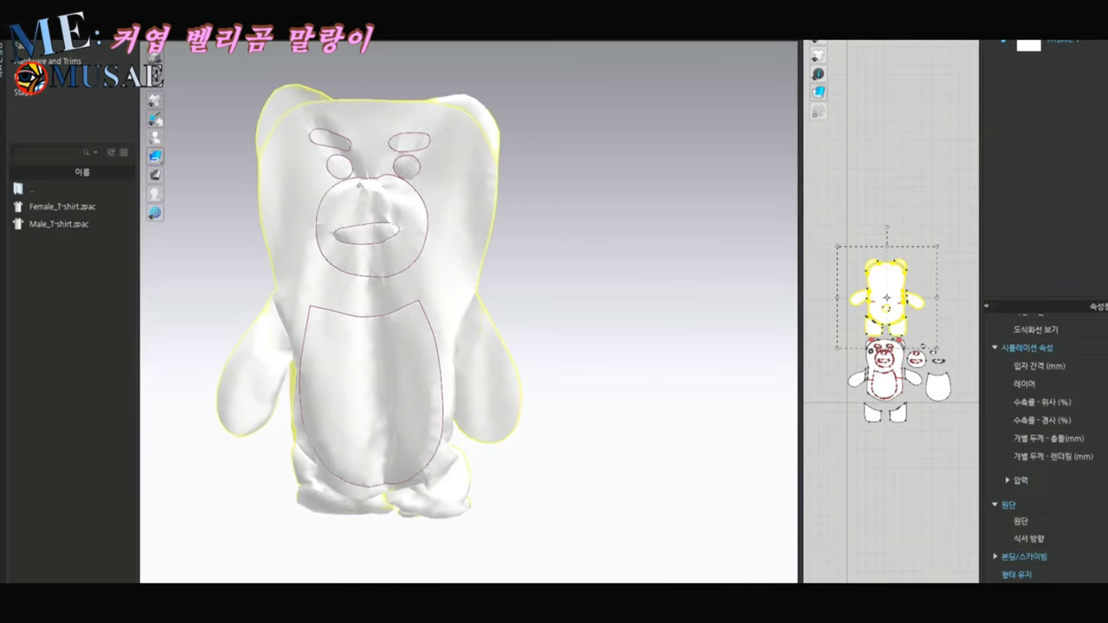
pyautogui.click(843, 362)
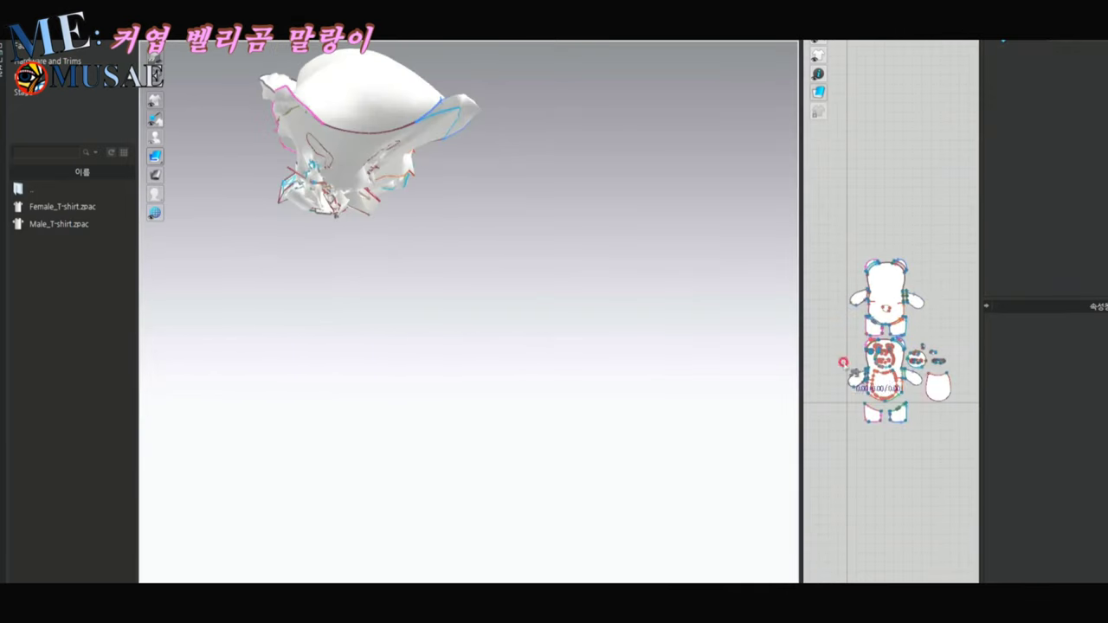
pyautogui.moveTo(972, 343); pyautogui.dragTo(836, 435)
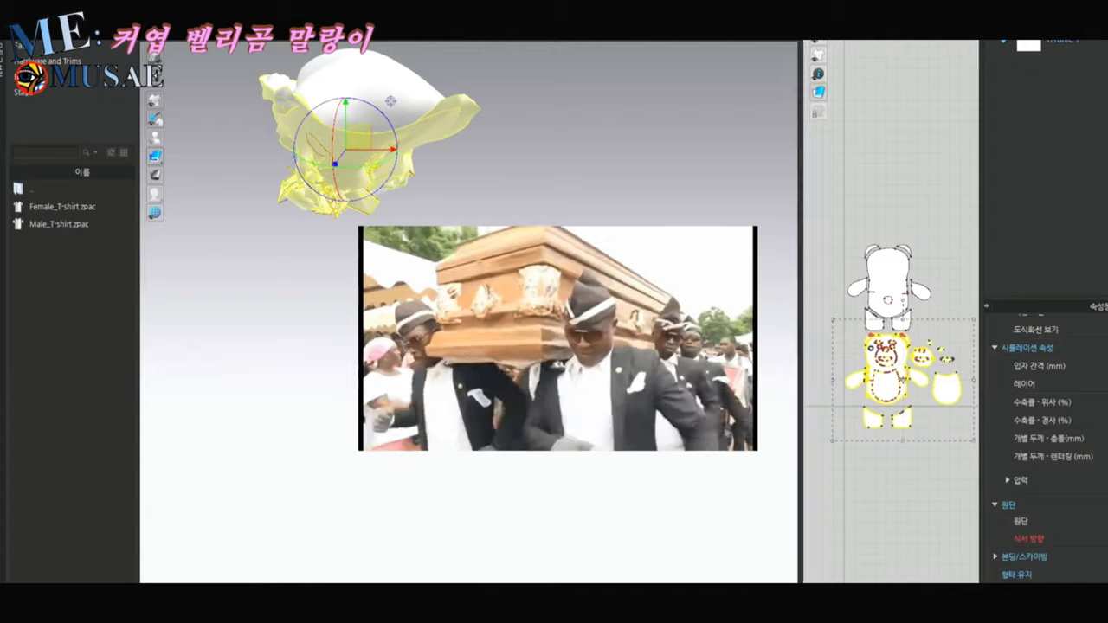
pyautogui.press('Escape')
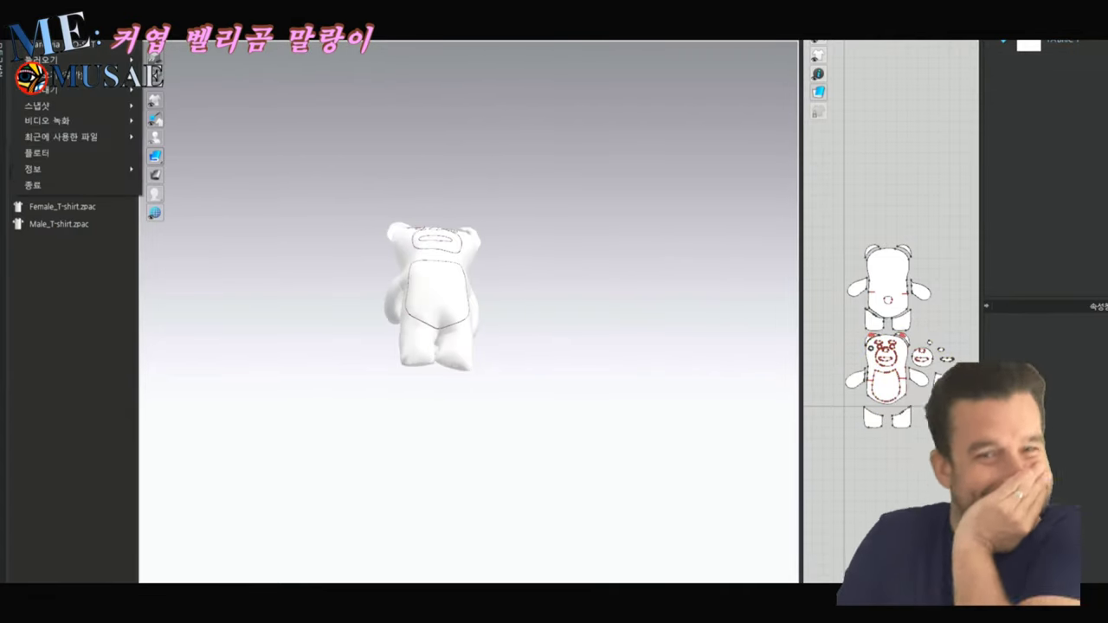
# - Select all bear pieces, simulate the pressure inflation and orbit to inspect the plump body
pyautogui.click(104, 173)
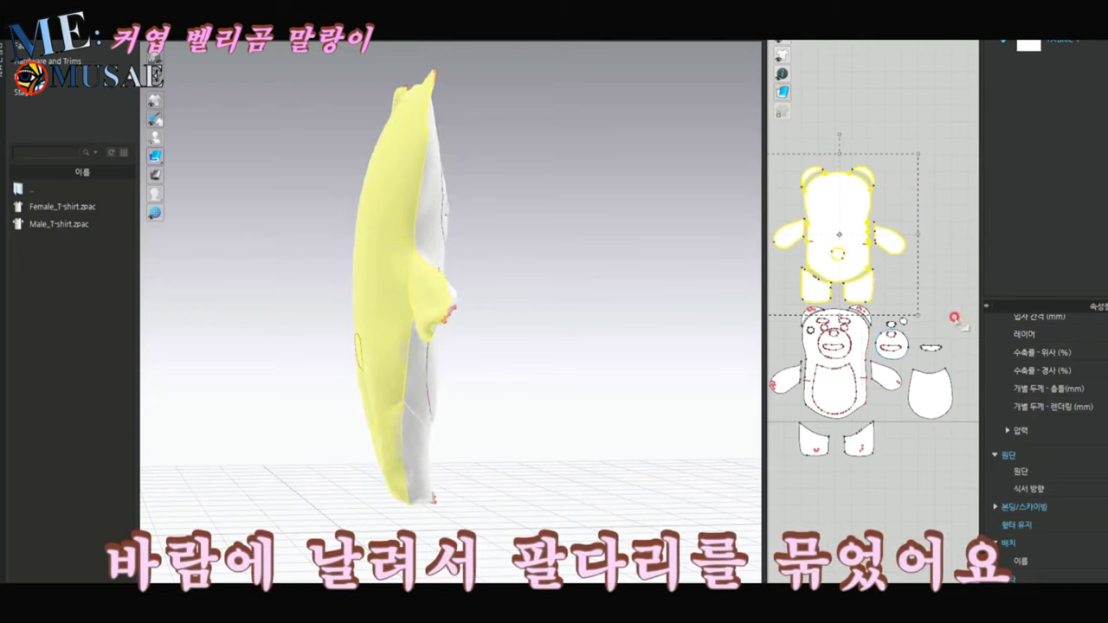
pyautogui.hotkey('ctrl', 'a')
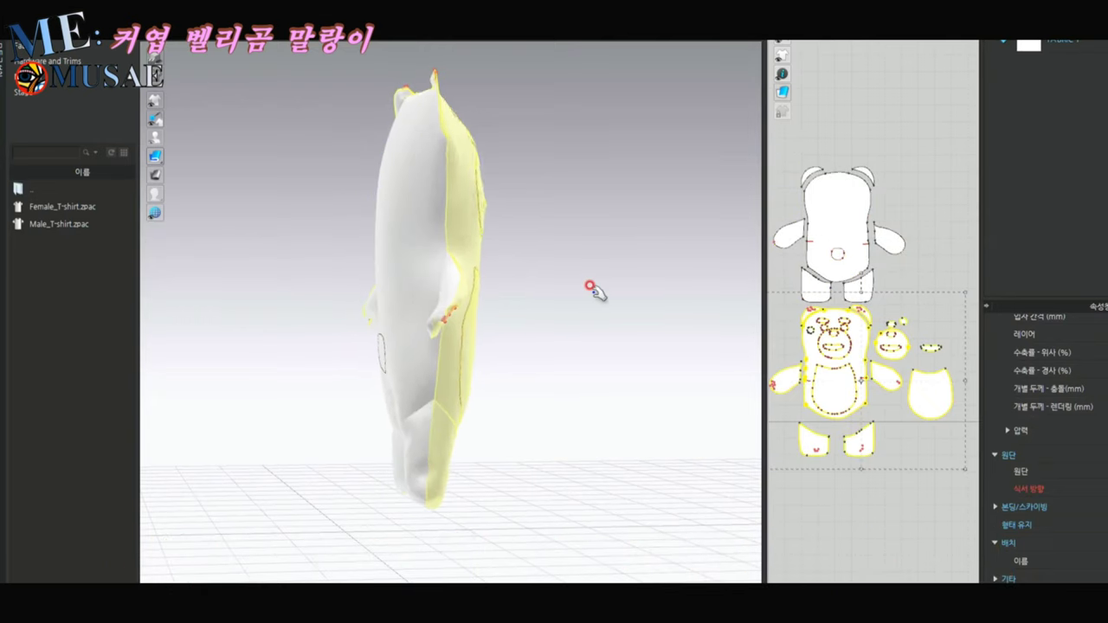
pyautogui.moveTo(594, 289); pyautogui.dragTo(489, 277, button='right')
pyautogui.click(524, 307)
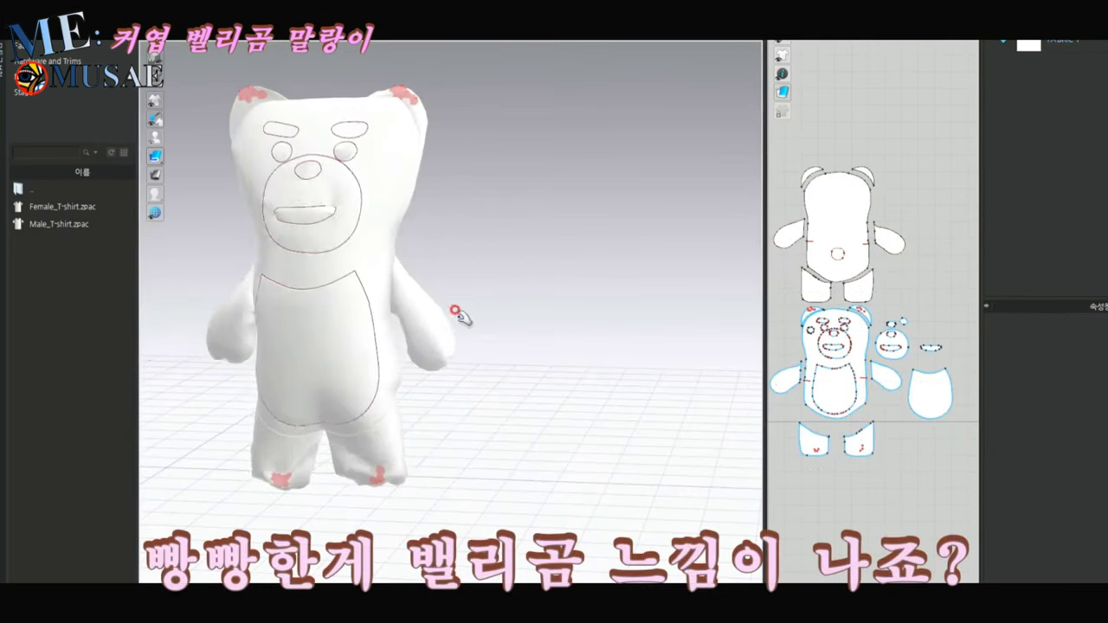
pyautogui.moveTo(310, 71)
pyautogui.mouseDown(button='right')
pyautogui.moveTo(450, 161)
pyautogui.moveTo(440, 86)
pyautogui.mouseUp(button='right')
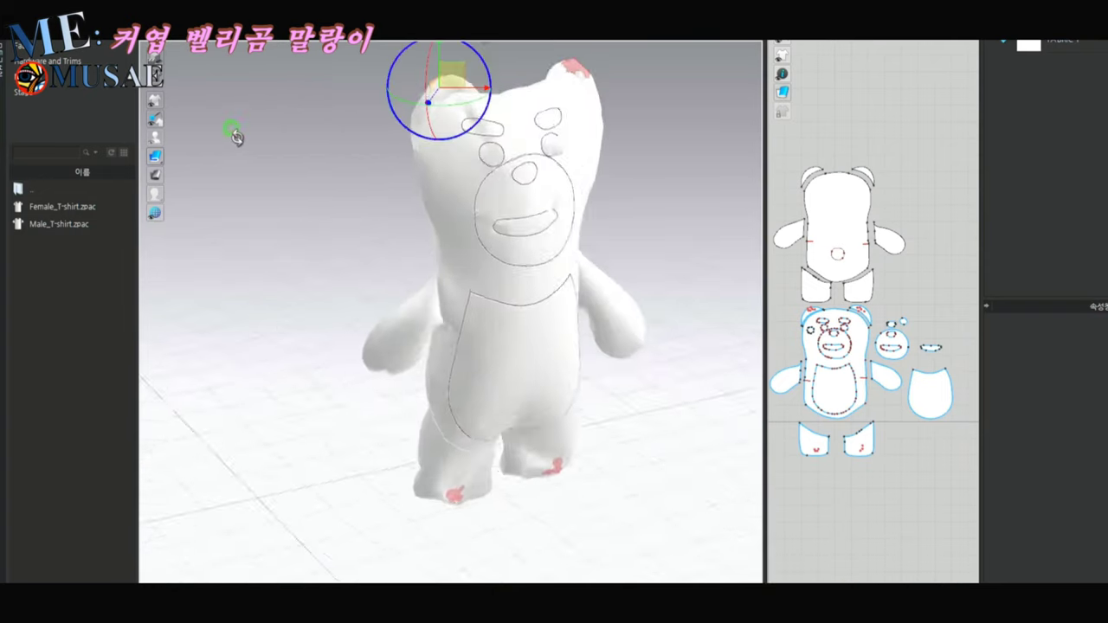
pyautogui.moveTo(606, 180)
pyautogui.mouseDown(button='right')
pyautogui.moveTo(649, 180)
pyautogui.moveTo(754, 292)
pyautogui.mouseUp(button='right')
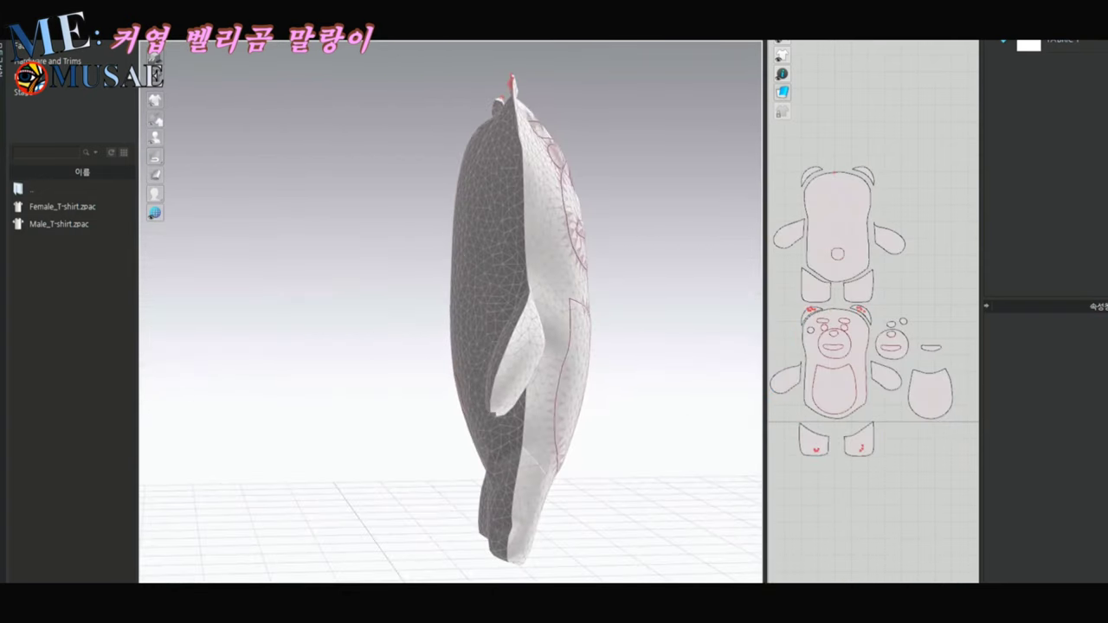
# - Cut & Sew the circle on the back piece into its own round patch
pyautogui.click(811, 350)
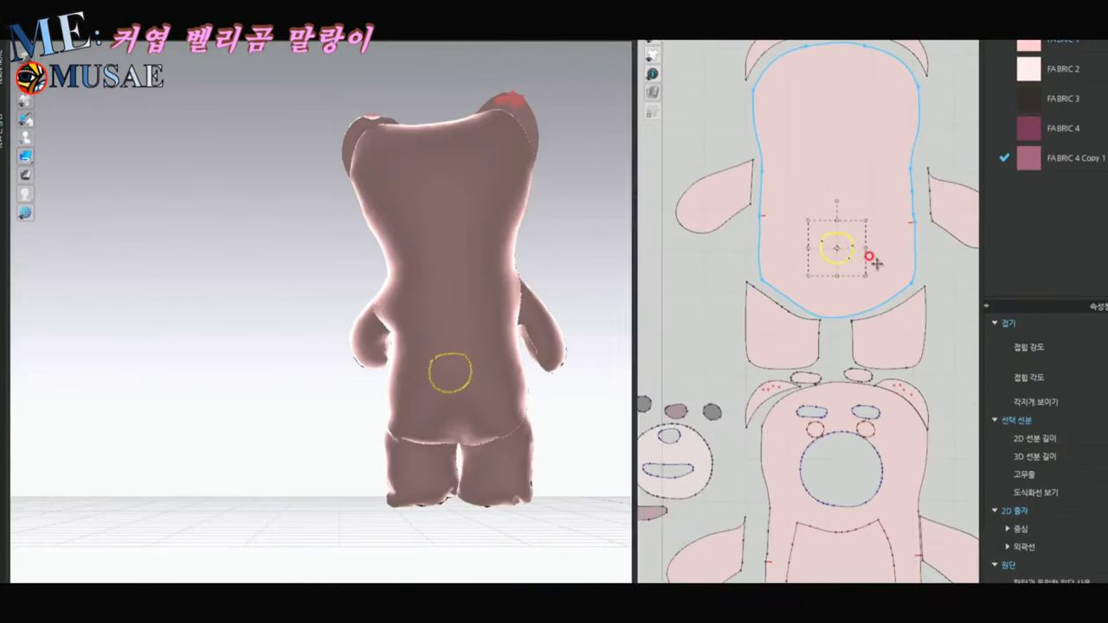
pyautogui.rightClick(853, 258)
pyautogui.click(907, 468)
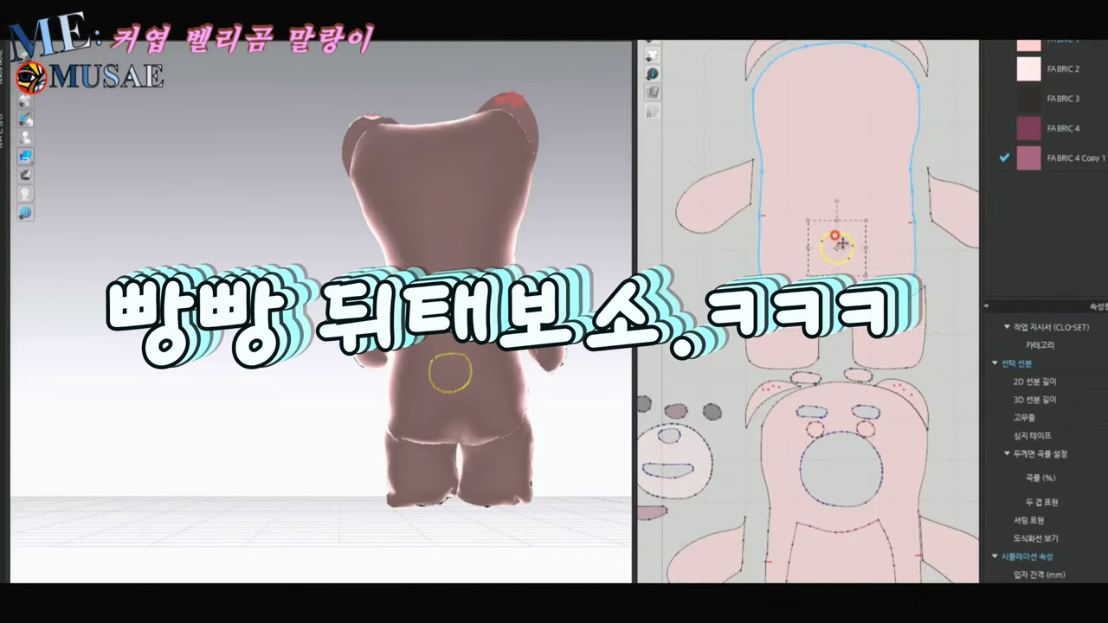
pyautogui.moveTo(606, 303); pyautogui.dragTo(421, 376, button='right')
pyautogui.scroll(3, 717, 242)
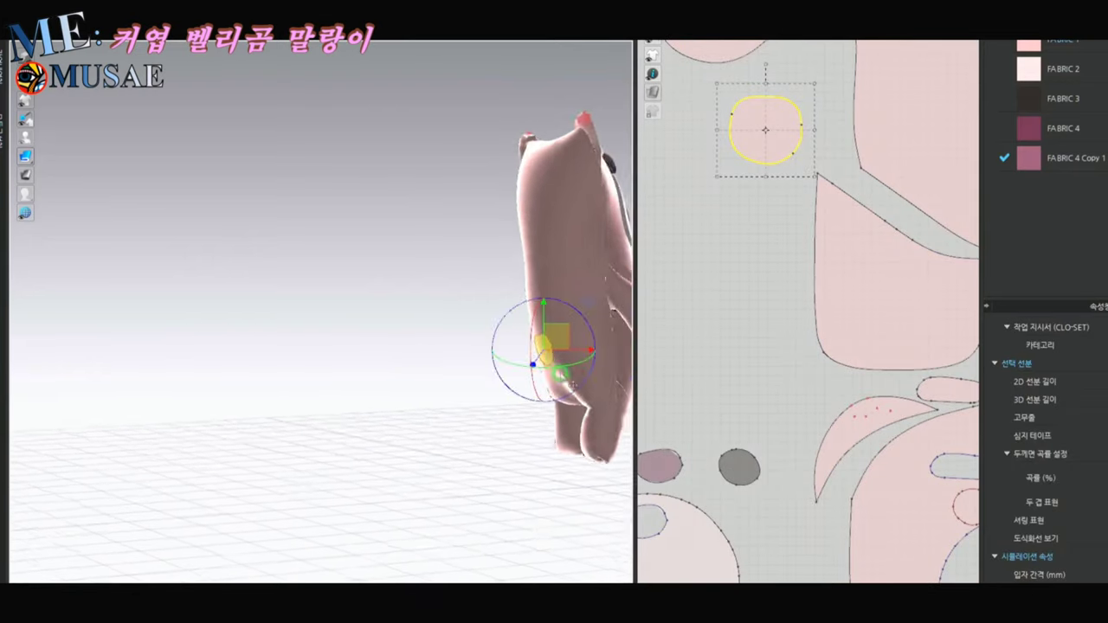
pyautogui.moveTo(561, 374); pyautogui.dragTo(545, 407, button='right')
pyautogui.scroll(3, 552, 390)
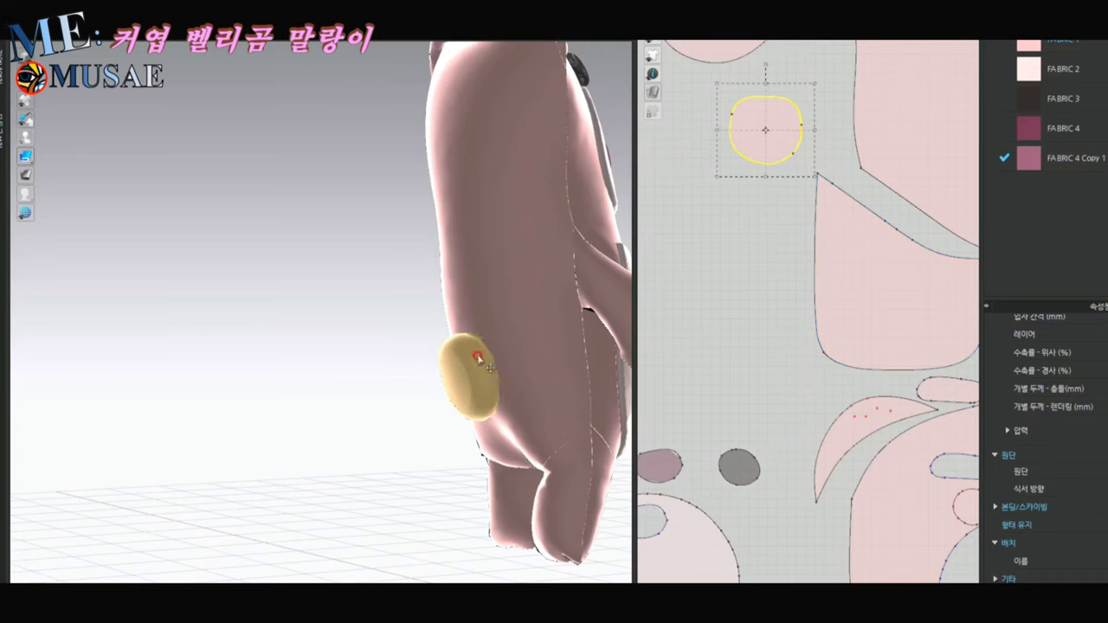
pyautogui.moveTo(476, 356)
pyautogui.mouseDown(button='right')
pyautogui.moveTo(521, 406)
pyautogui.moveTo(245, 342)
pyautogui.mouseUp(button='right')
# - Adjust the round tail patch with the move gizmo so it bulges from the lower back
pyautogui.click(554, 384)
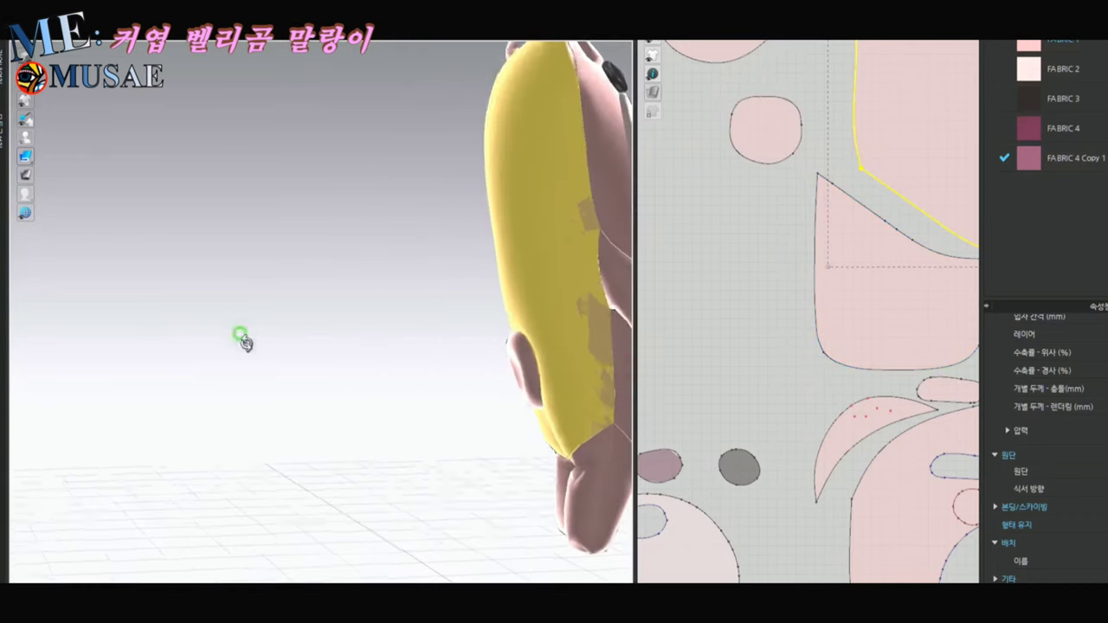
pyautogui.click(519, 363)
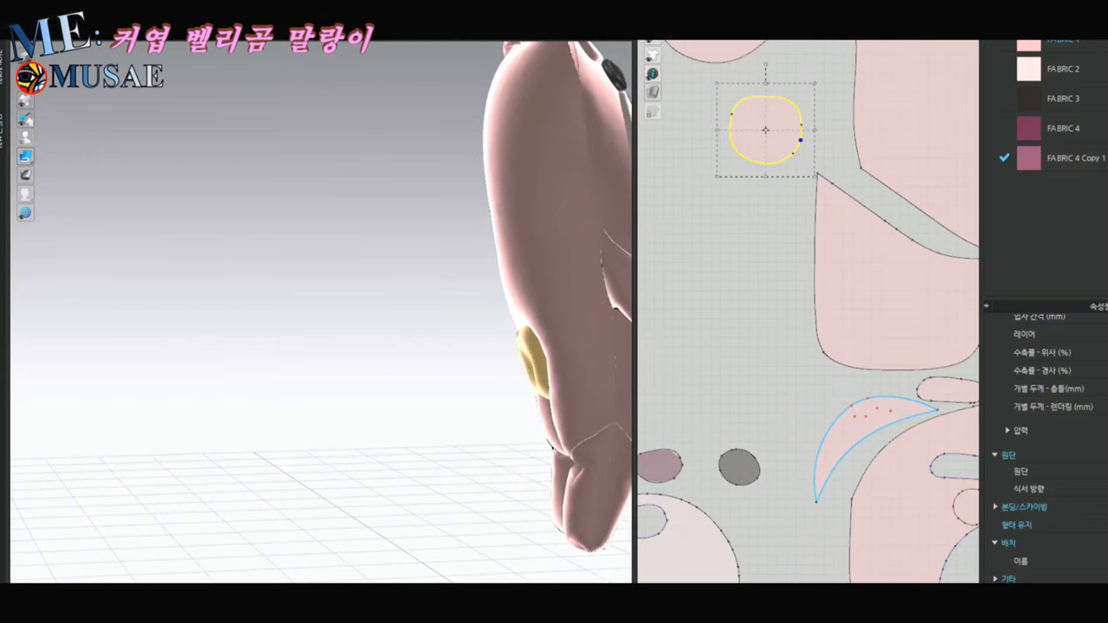
pyautogui.click(532, 351)
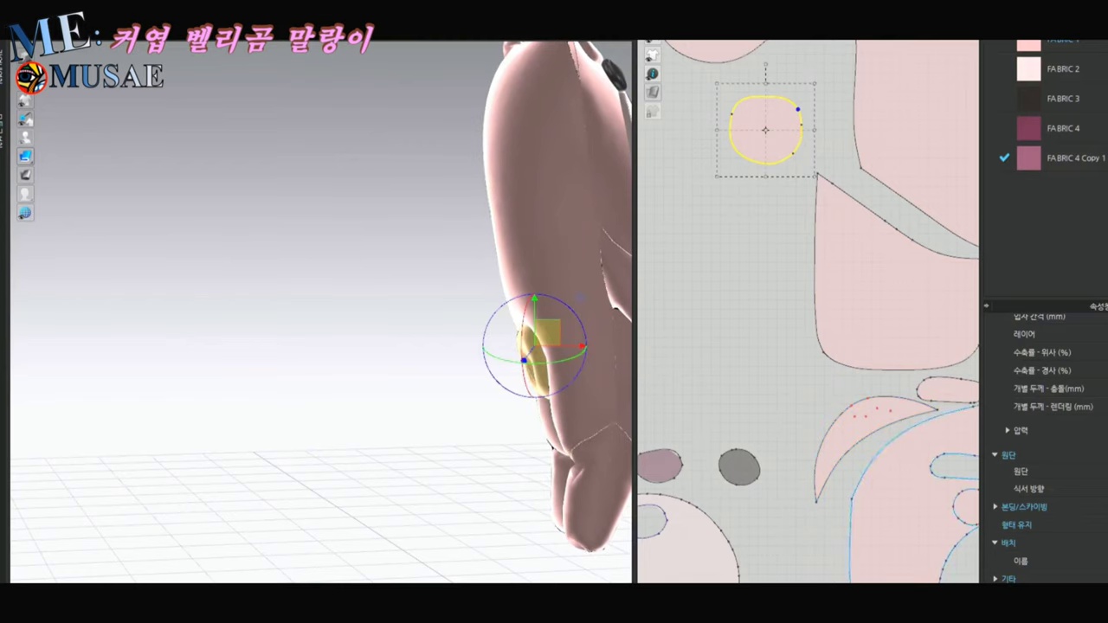
pyautogui.moveTo(346, 437)
pyautogui.mouseDown(button='right')
pyautogui.moveTo(601, 437)
pyautogui.moveTo(482, 346)
pyautogui.mouseUp(button='right')
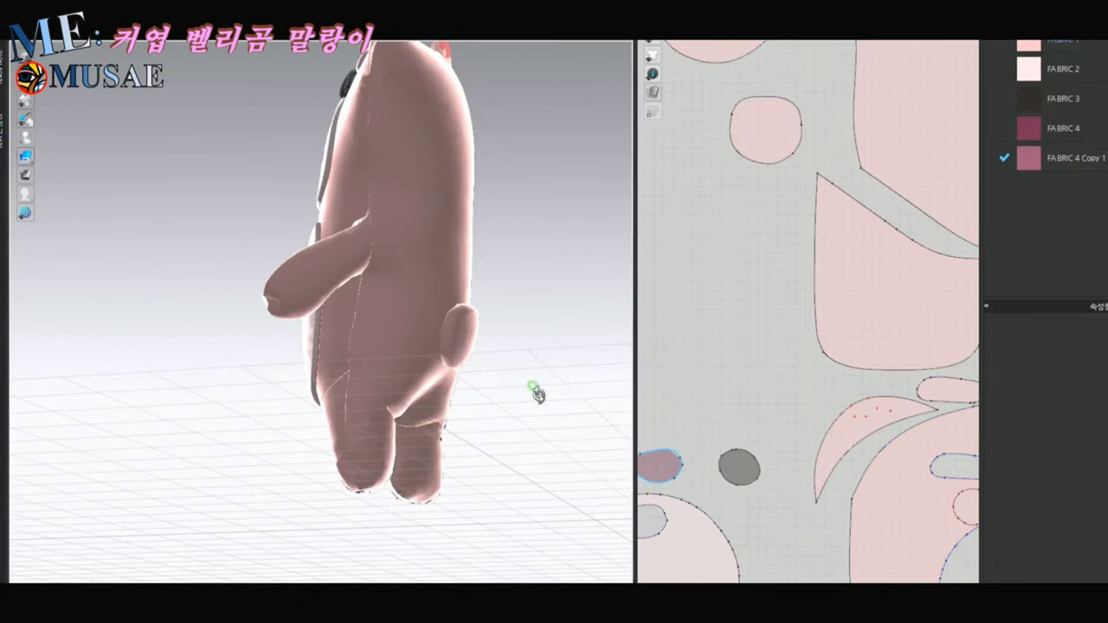
pyautogui.moveTo(450, 252)
pyautogui.mouseDown(button='right')
pyautogui.moveTo(237, 375)
pyautogui.moveTo(312, 346)
pyautogui.mouseUp(button='right')
pyautogui.click(311, 346)
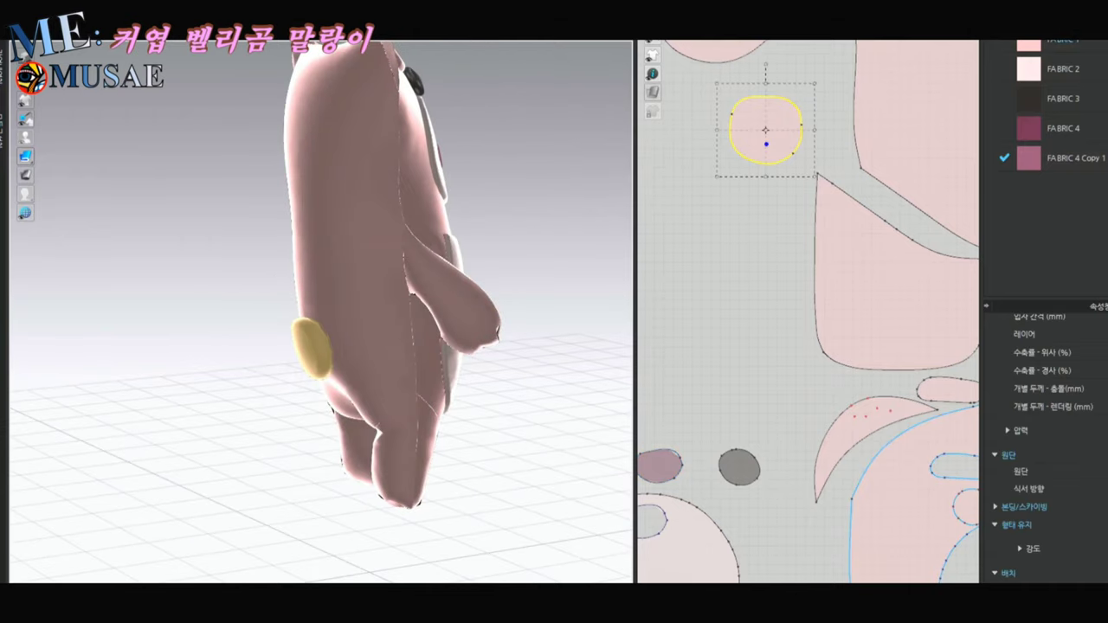
pyautogui.moveTo(222, 329); pyautogui.dragTo(251, 290, button='right')
pyautogui.moveTo(510, 425); pyautogui.dragTo(536, 456, button='right')
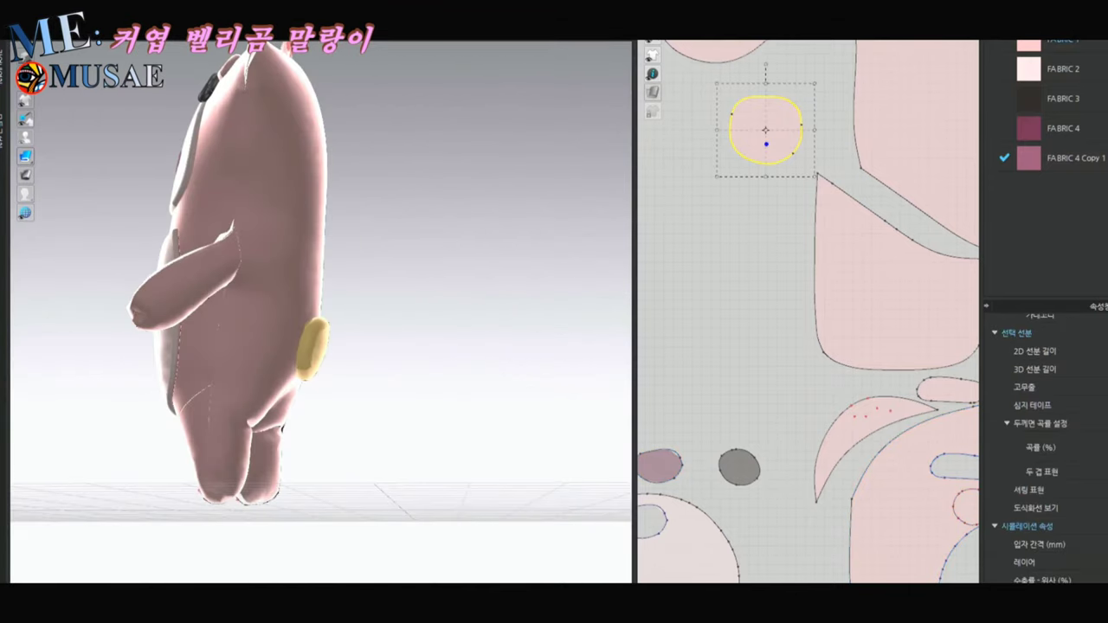
pyautogui.moveTo(504, 303)
pyautogui.mouseDown(button='right')
pyautogui.moveTo(467, 364)
pyautogui.moveTo(506, 307)
pyautogui.mouseUp(button='right')
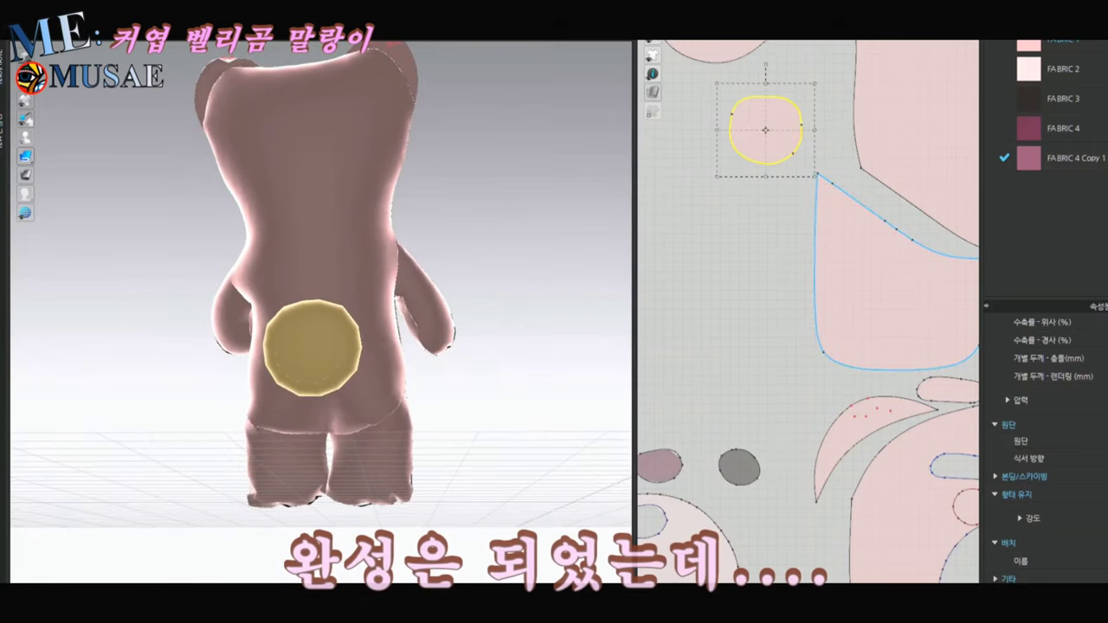
# - Orbit to the bear's front at floor level and select its leg piece
pyautogui.moveTo(173, 297)
pyautogui.mouseDown(button='right')
pyautogui.moveTo(161, 359)
pyautogui.moveTo(457, 354)
pyautogui.mouseUp(button='right')
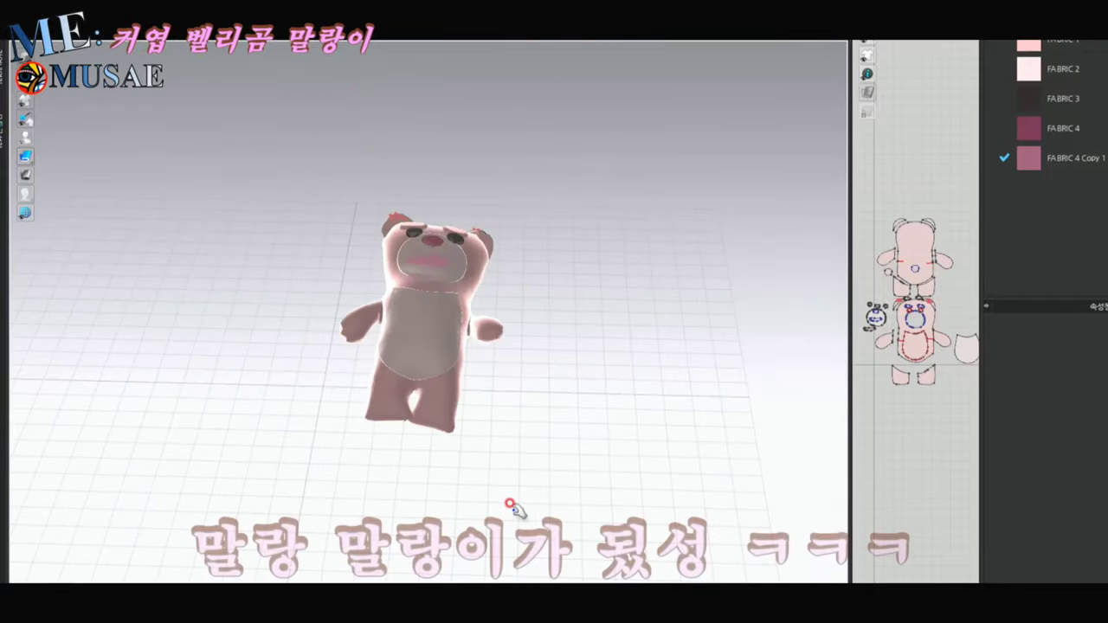
pyautogui.moveTo(520, 495); pyautogui.dragTo(518, 455, button='right')
pyautogui.moveTo(502, 402); pyautogui.dragTo(506, 409, button='right')
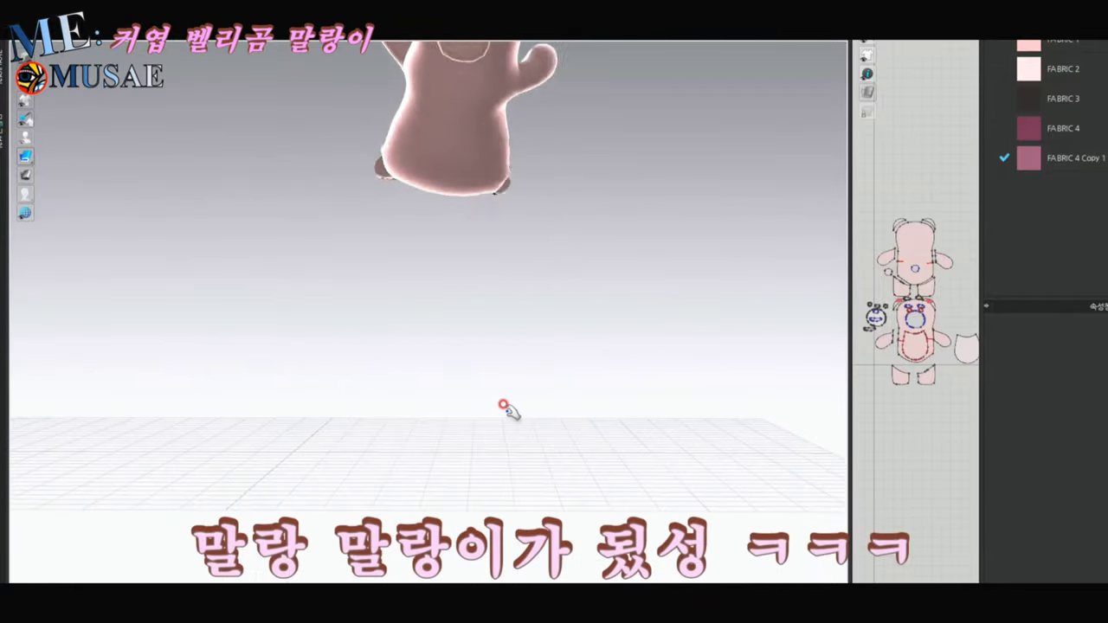
pyautogui.click(437, 424)
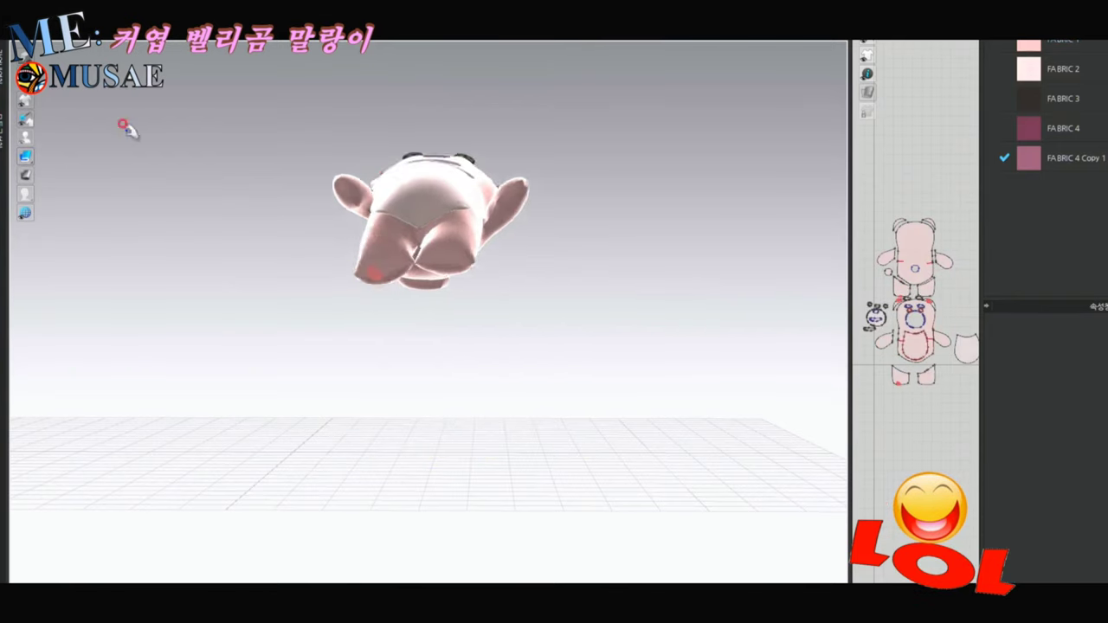
pyautogui.moveTo(126, 129); pyautogui.dragTo(271, 303, button='right')
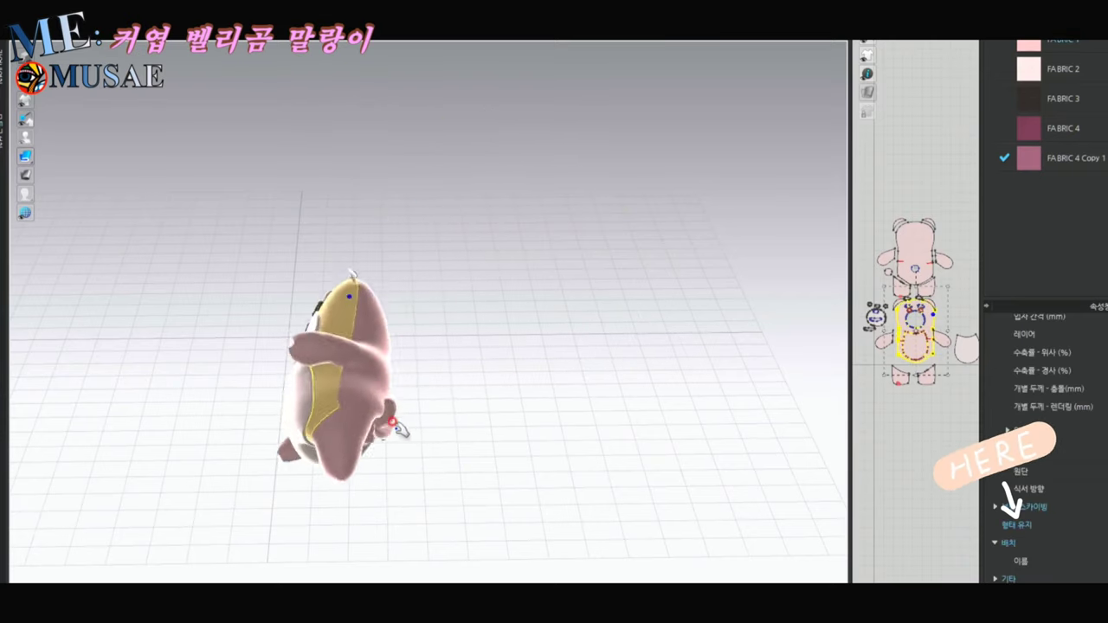
# - Drag the toppling bear's body upright so it stands on its feet
pyautogui.moveTo(443, 400); pyautogui.dragTo(285, 407)
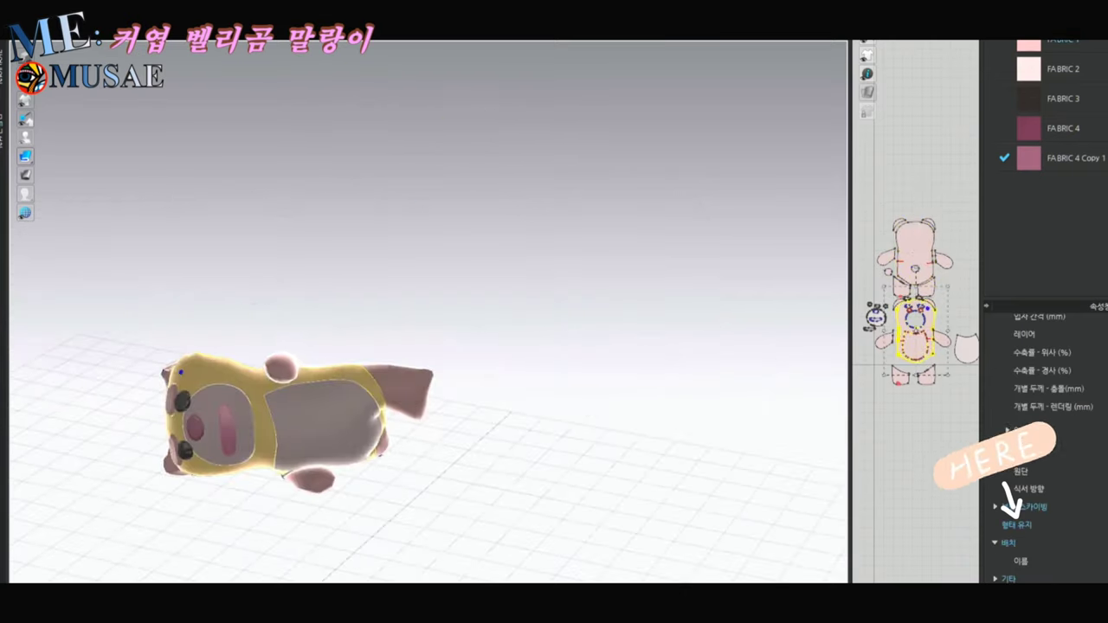
pyautogui.moveTo(187, 381); pyautogui.dragTo(312, 297)
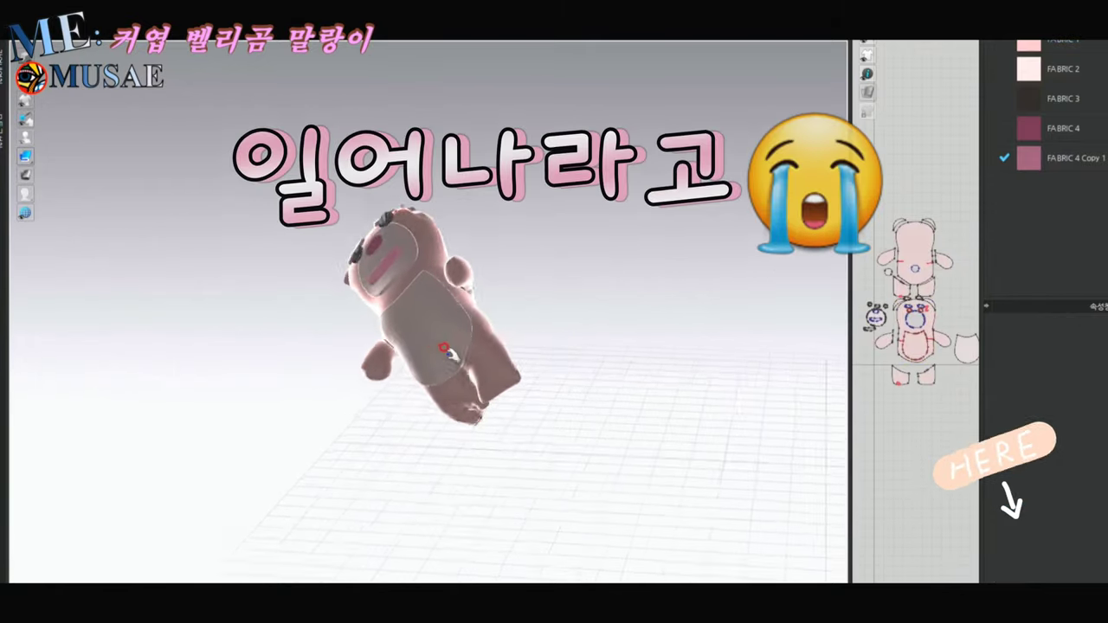
pyautogui.moveTo(482, 396)
pyautogui.mouseDown()
pyautogui.moveTo(636, 399)
pyautogui.moveTo(493, 495)
pyautogui.mouseUp()
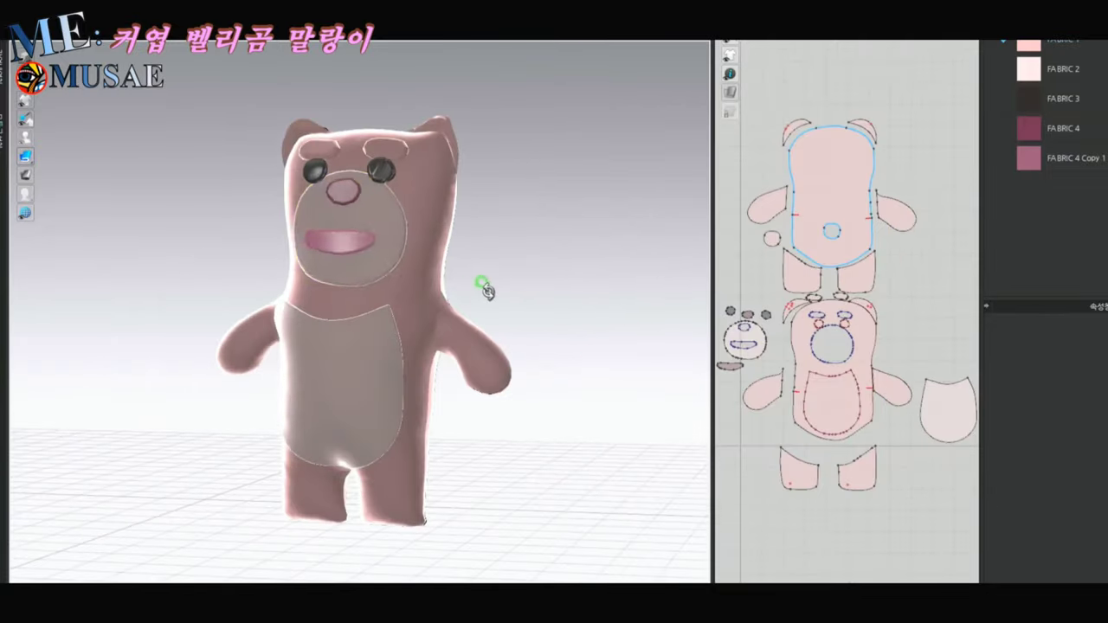
pyautogui.moveTo(429, 237); pyautogui.dragTo(407, 290, button='right')
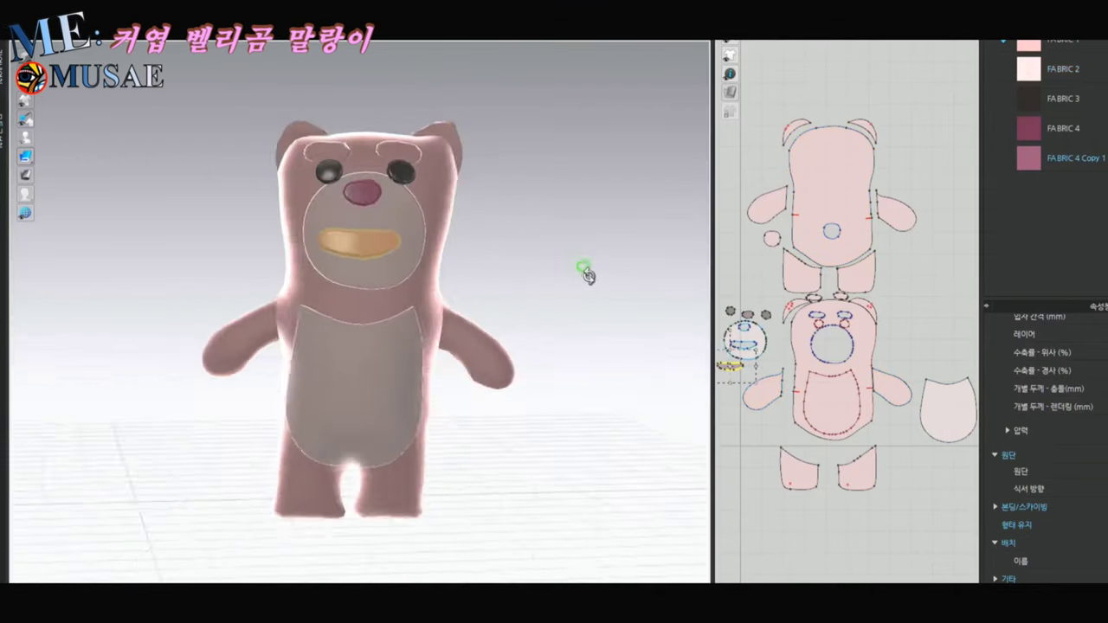
pyautogui.moveTo(586, 269); pyautogui.dragTo(537, 277, button='right')
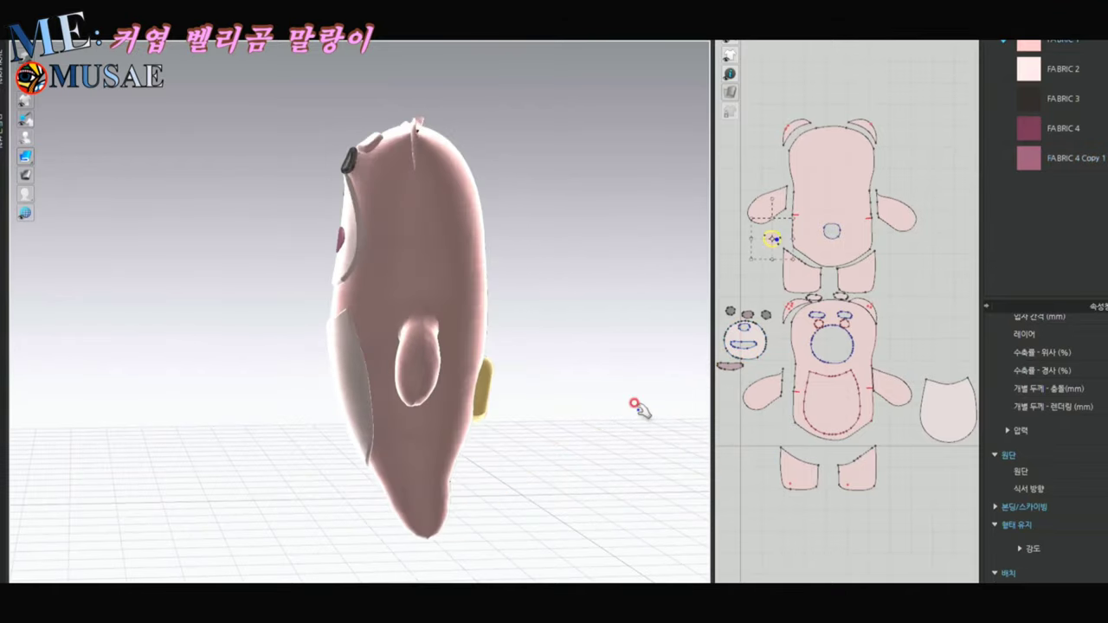
pyautogui.moveTo(667, 412)
pyautogui.mouseDown(button='right')
pyautogui.moveTo(416, 252)
pyautogui.moveTo(663, 304)
pyautogui.moveTo(631, 440)
pyautogui.moveTo(40, 505)
pyautogui.moveTo(516, 457)
pyautogui.mouseUp(button='right')
pyautogui.click(414, 251)
pyautogui.click(471, 394)
pyautogui.moveTo(472, 394)
pyautogui.mouseDown(button='right')
pyautogui.moveTo(603, 556)
pyautogui.moveTo(346, 494)
pyautogui.moveTo(515, 397)
pyautogui.mouseUp(button='right')
pyautogui.click(347, 494)
pyautogui.click(515, 396)
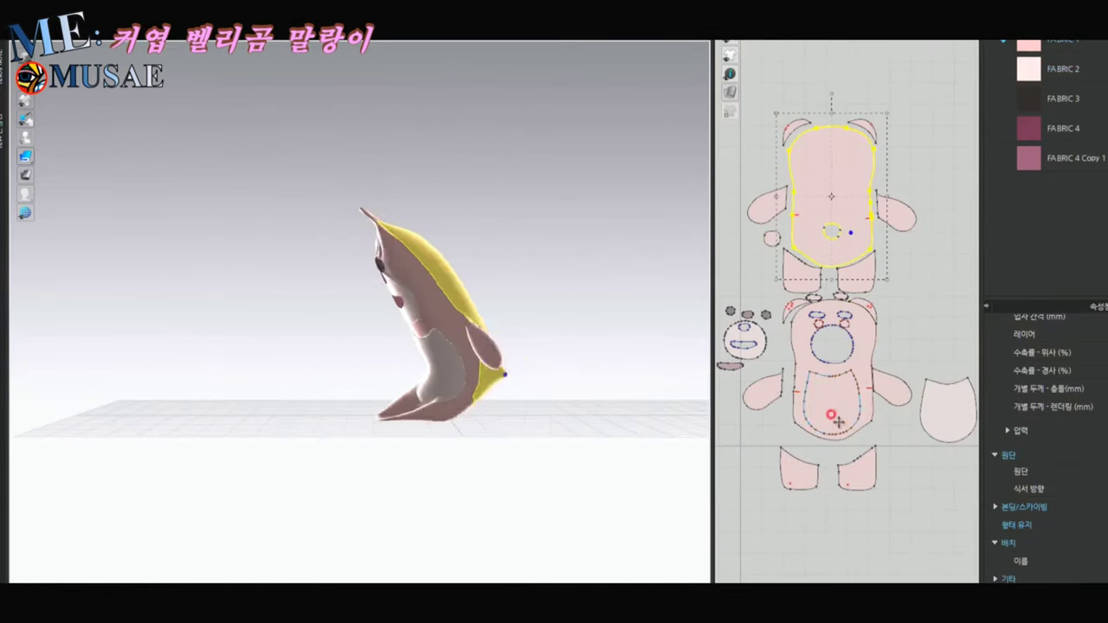
pyautogui.press('2')
# - Toggle the bear's visibility, orbit around it and select the body and arm pieces
pyautogui.scroll(3, 113, 176)
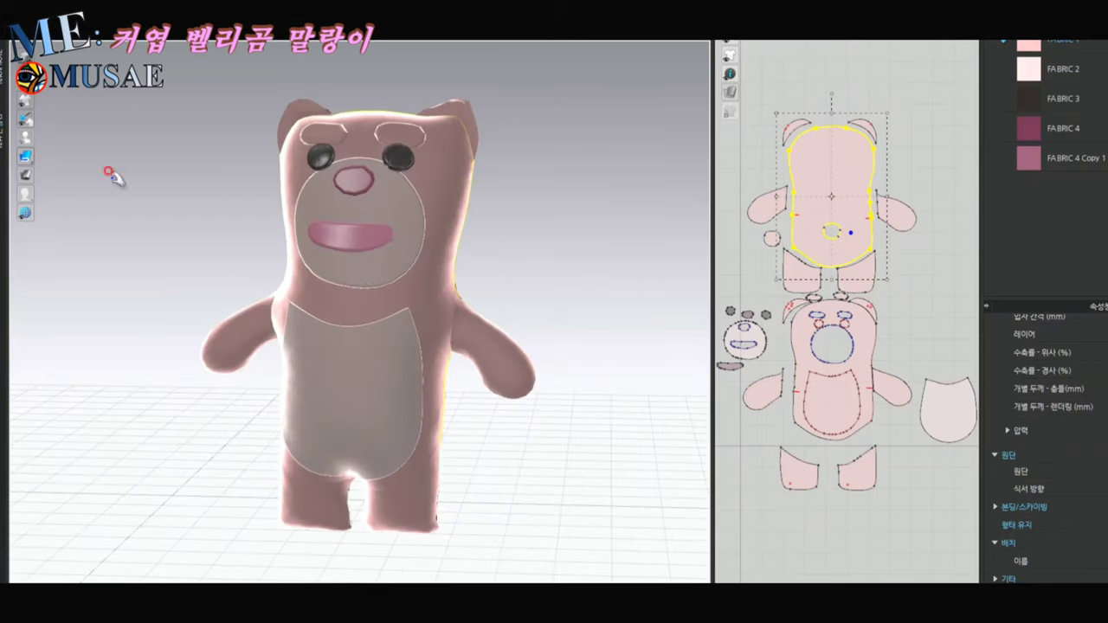
pyautogui.click(43, 101)
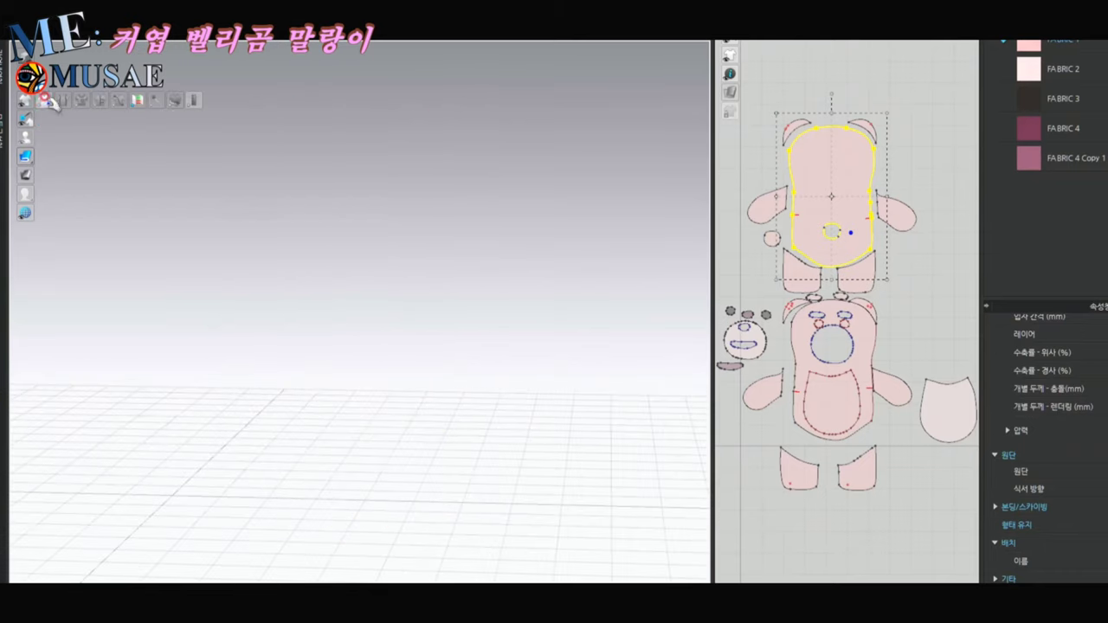
pyautogui.click(100, 105)
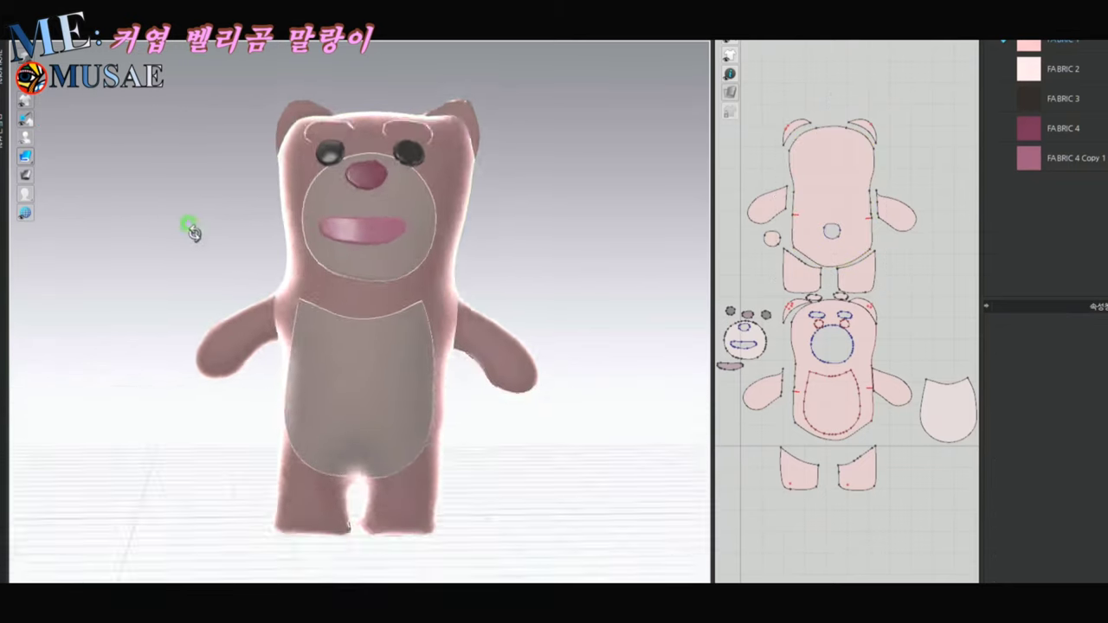
pyautogui.moveTo(190, 227)
pyautogui.mouseDown(button='right')
pyautogui.moveTo(173, 415)
pyautogui.moveTo(39, 489)
pyautogui.mouseUp(button='right')
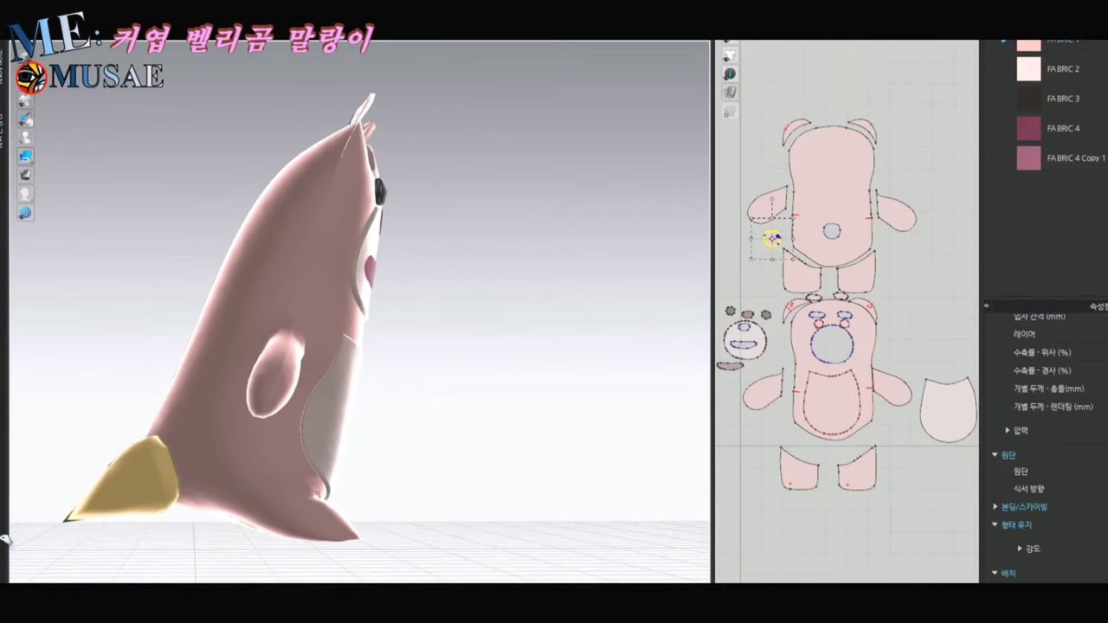
pyautogui.moveTo(5, 538); pyautogui.dragTo(652, 484, button='right')
pyautogui.click(793, 344)
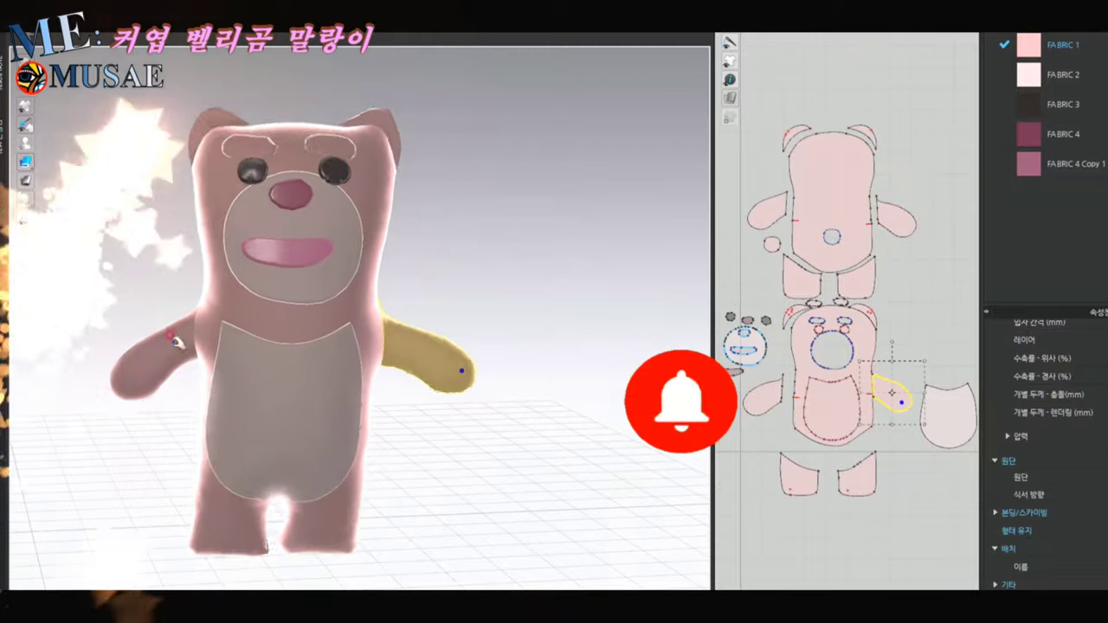
pyautogui.moveTo(448, 238); pyautogui.dragTo(132, 229)
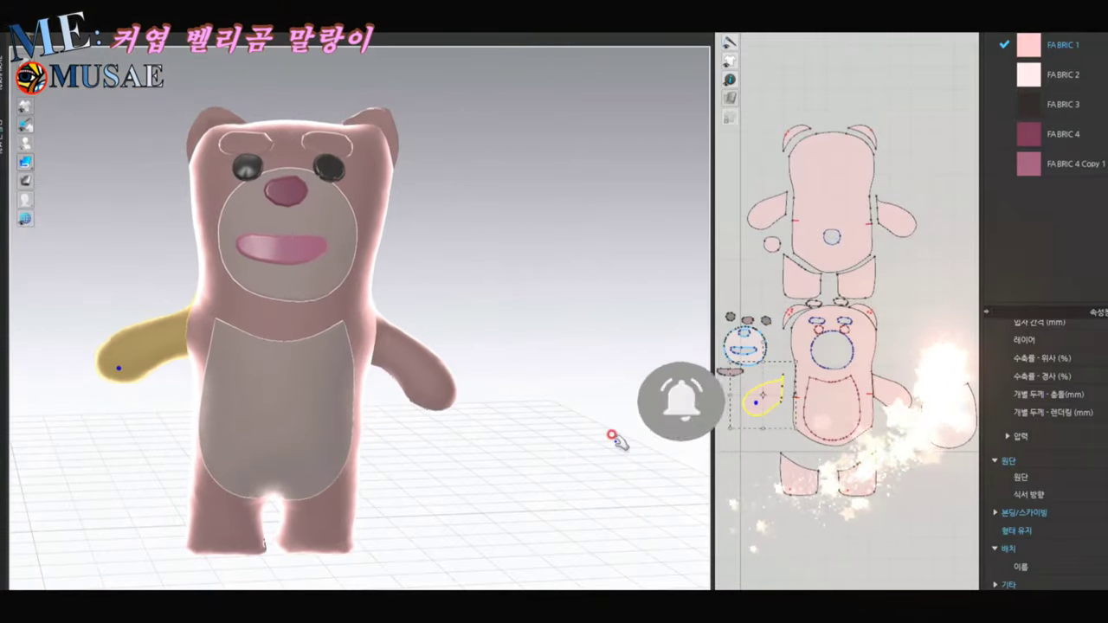